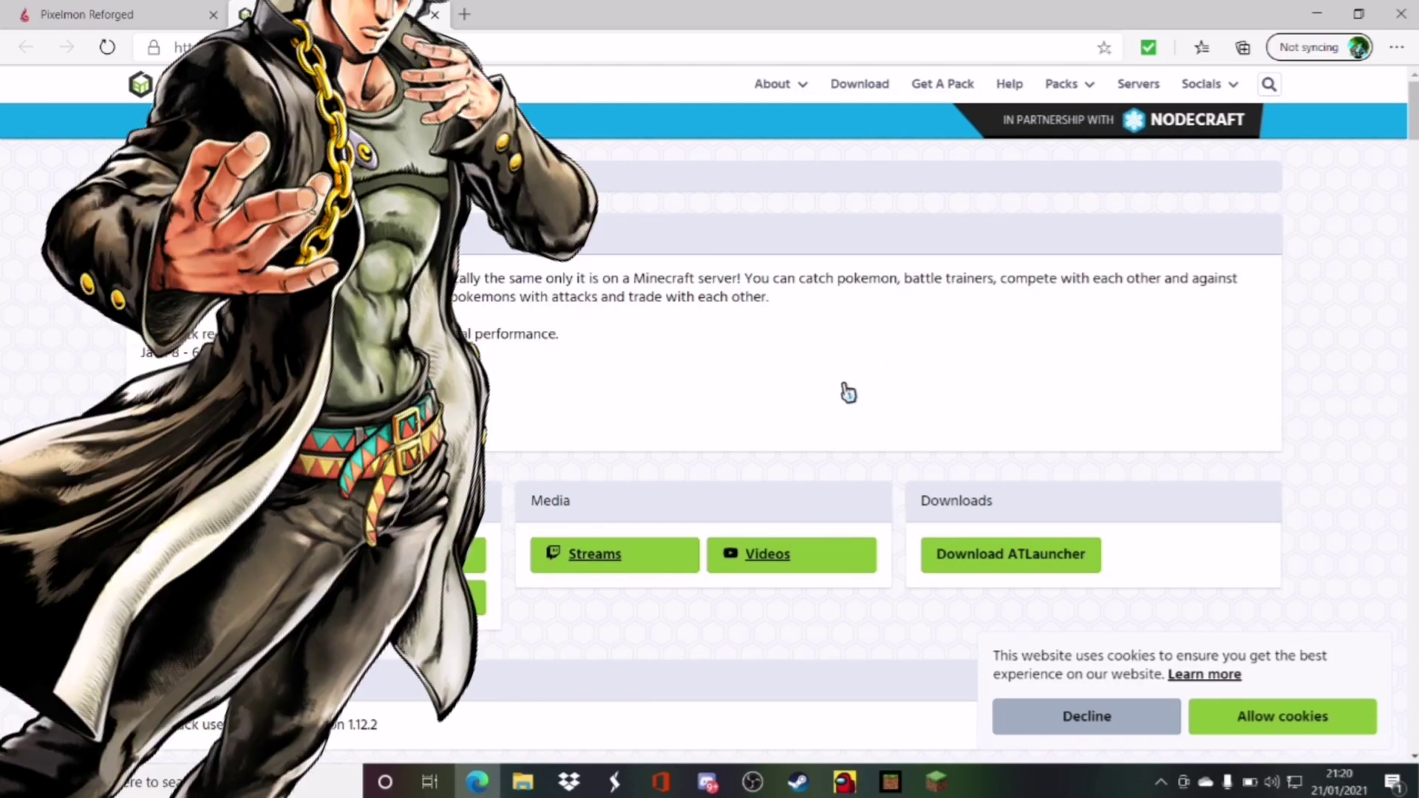
# Open the ATLauncher download page from the Pixelmon Mod pack page
pyautogui.scroll(-3, 849, 387)
pyautogui.scroll(-4, 998, 355)
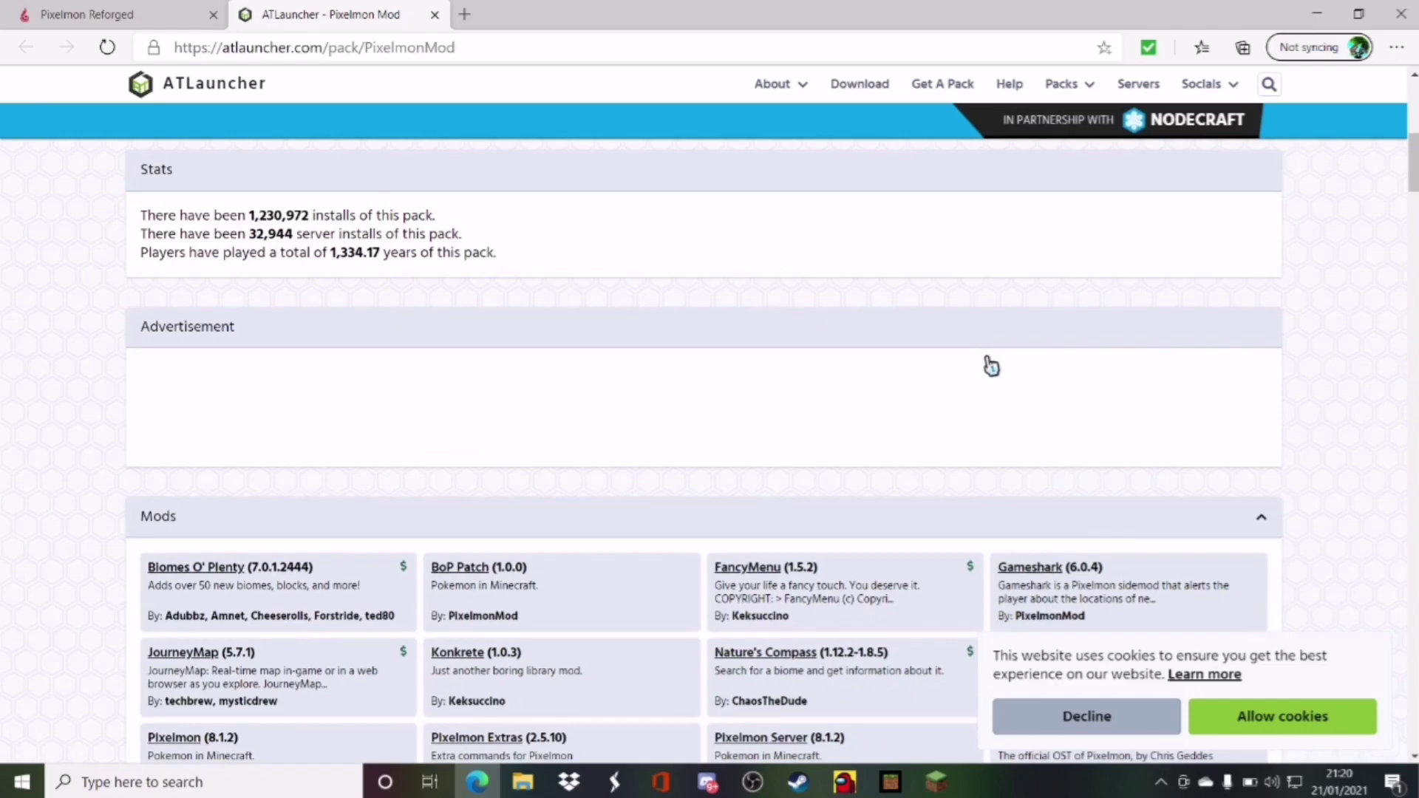
pyautogui.scroll(7, 988, 365)
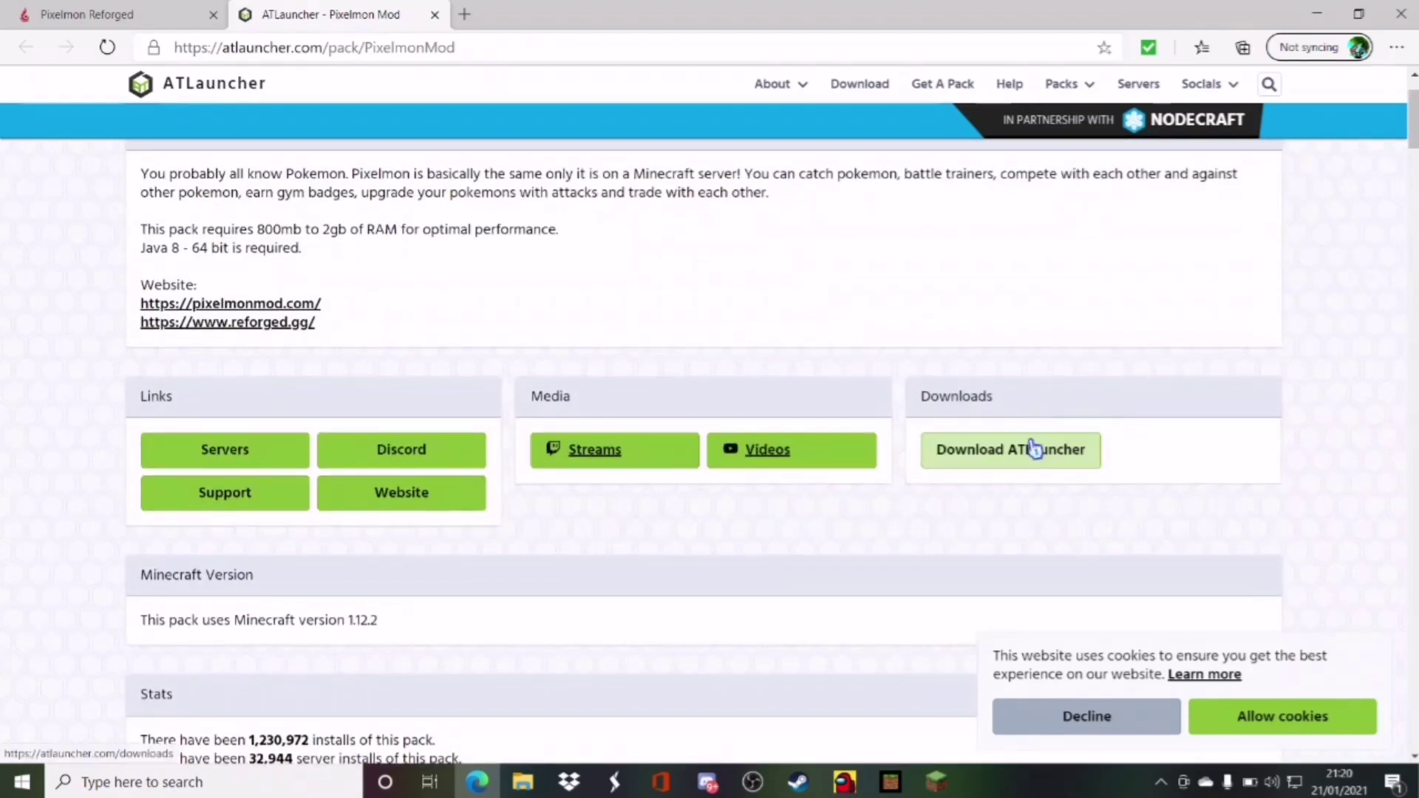
pyautogui.scroll(1, 1035, 447)
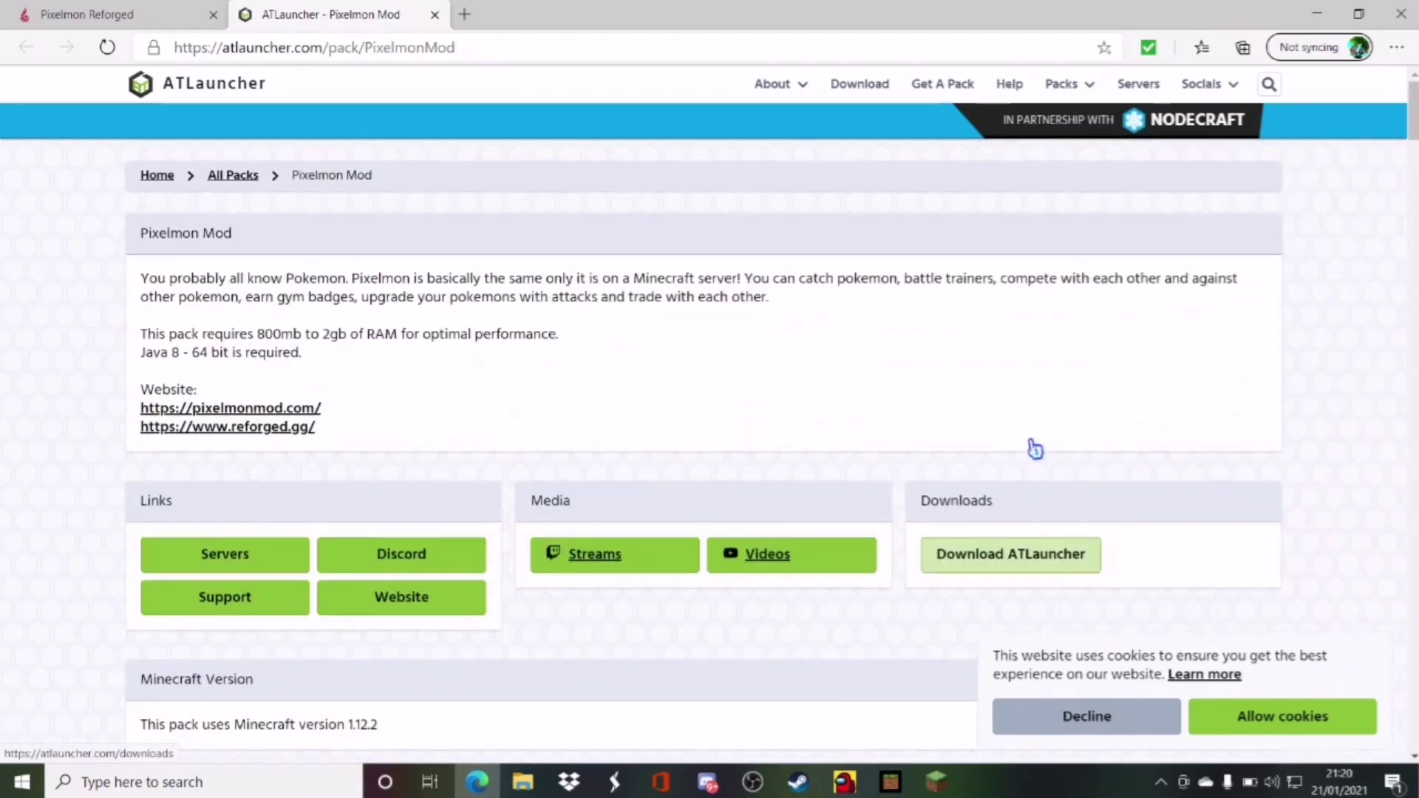
pyautogui.click(1061, 561)
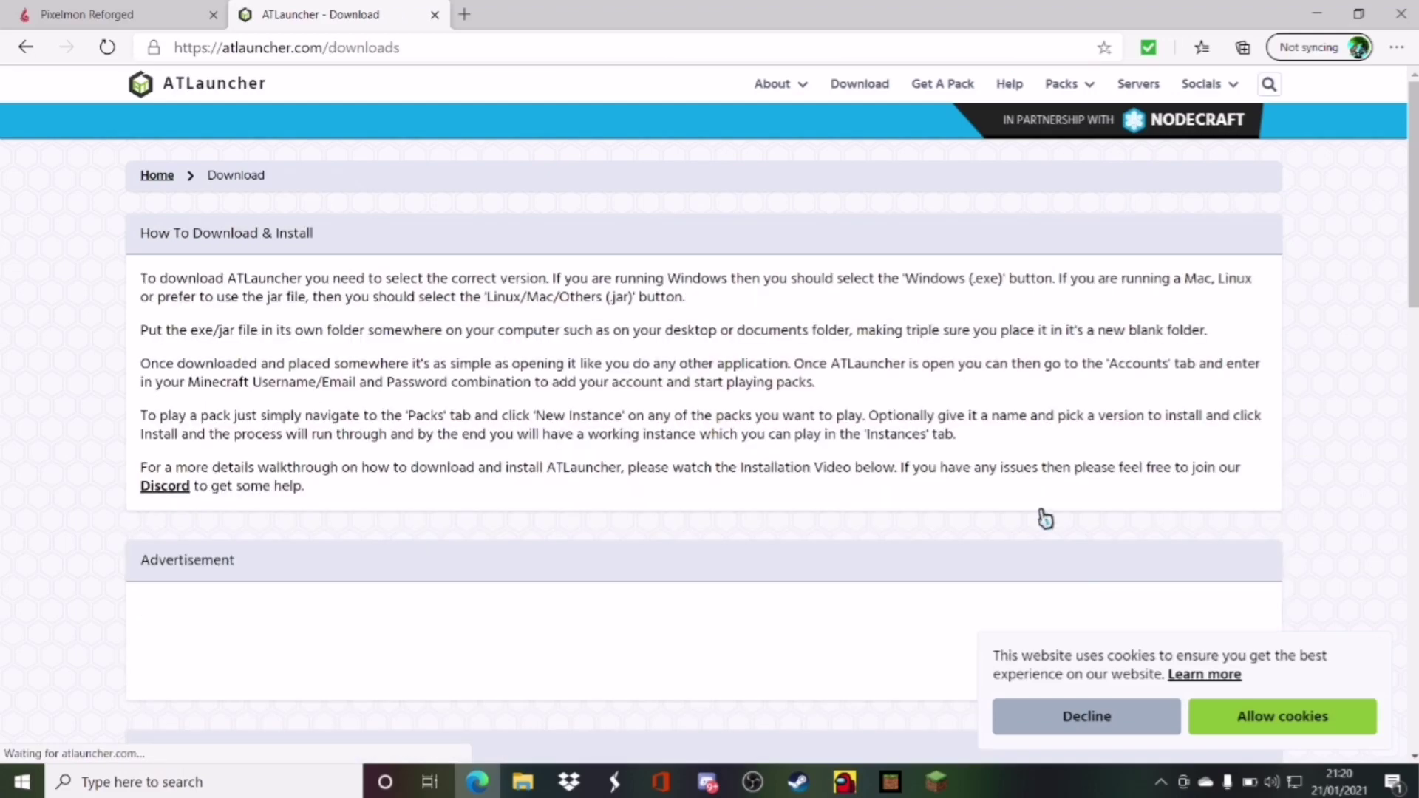
# Download the Windows (.exe) version of ATLauncher
pyautogui.scroll(-4, 1017, 497)
pyautogui.scroll(4, 1020, 499)
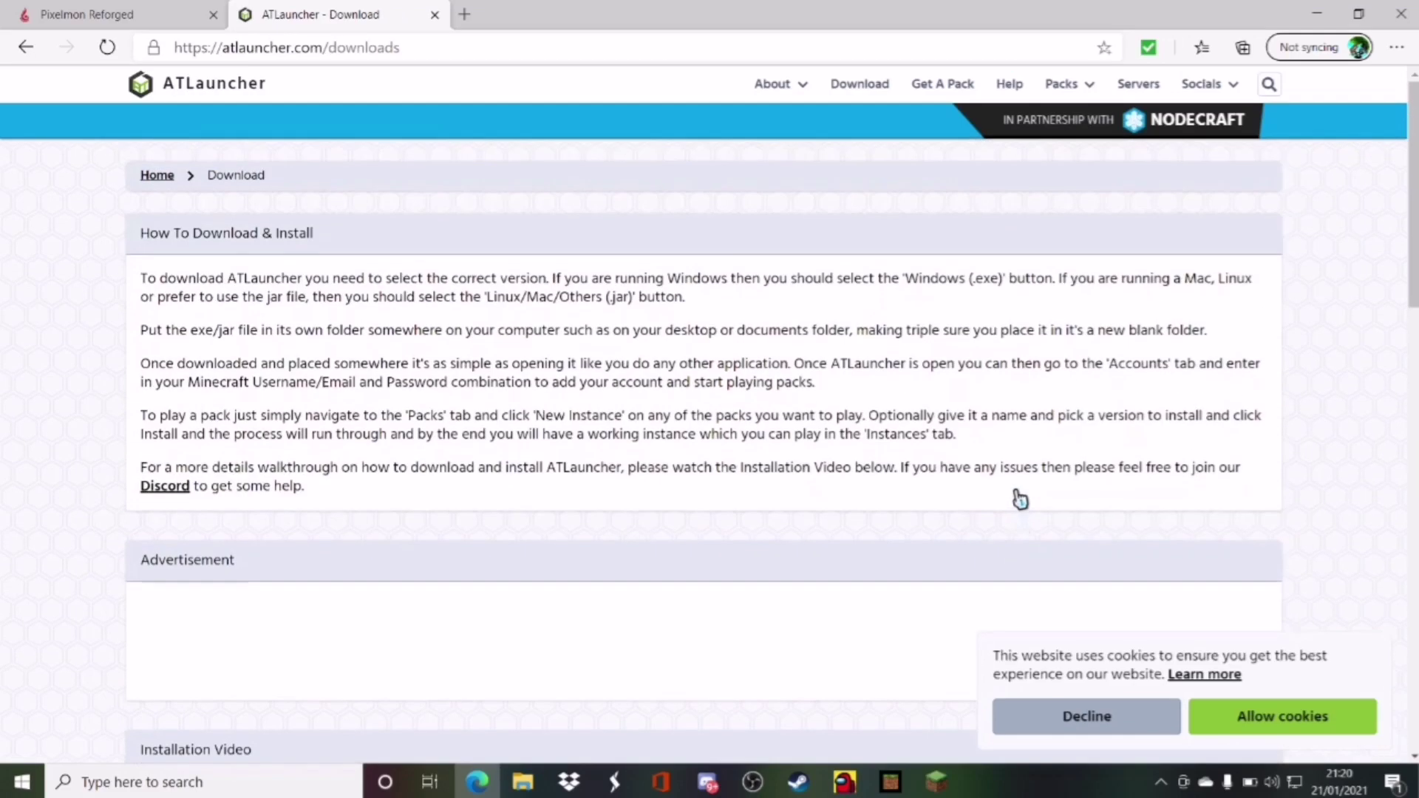
pyautogui.scroll(-15, 542, 383)
pyautogui.scroll(1, 549, 401)
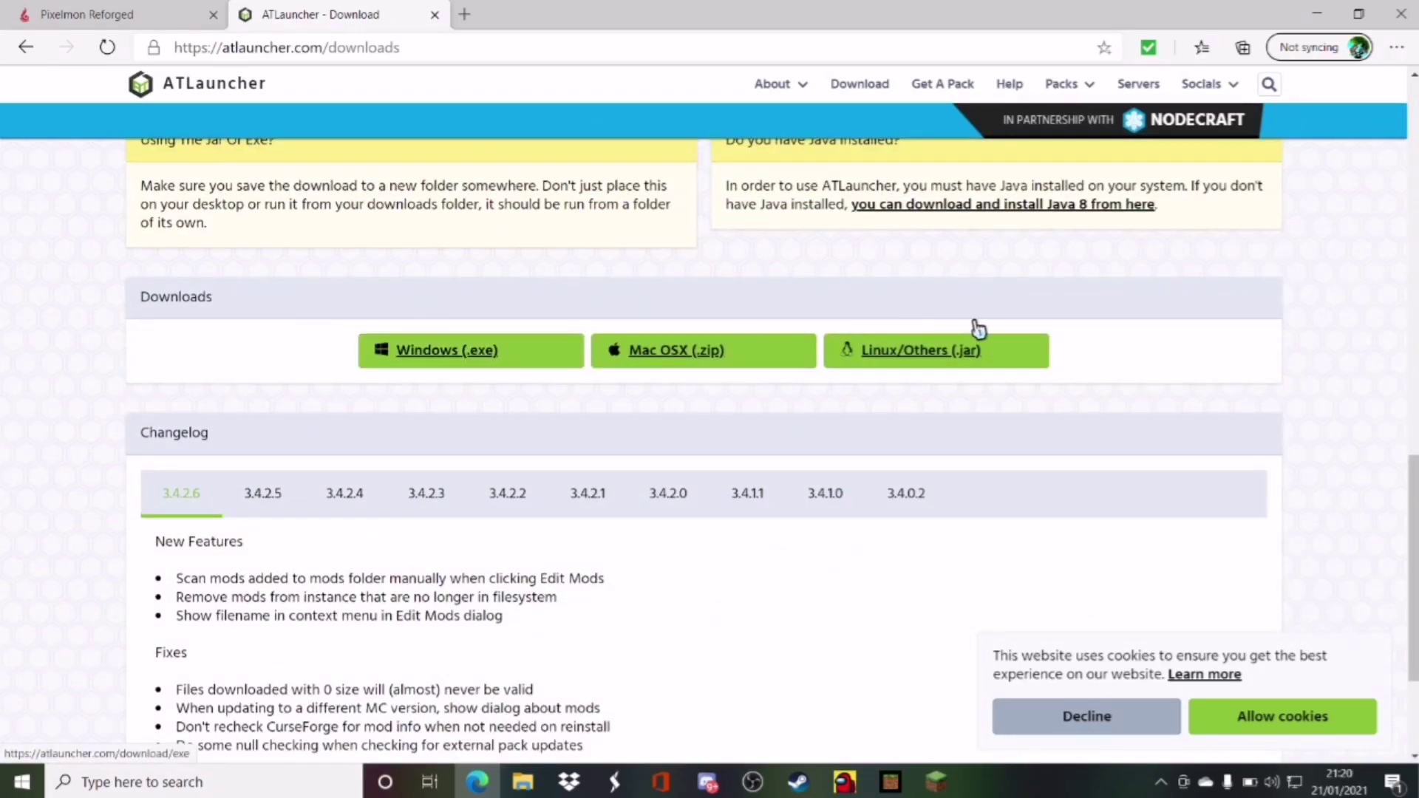
pyautogui.click(887, 362)
pyautogui.click(495, 366)
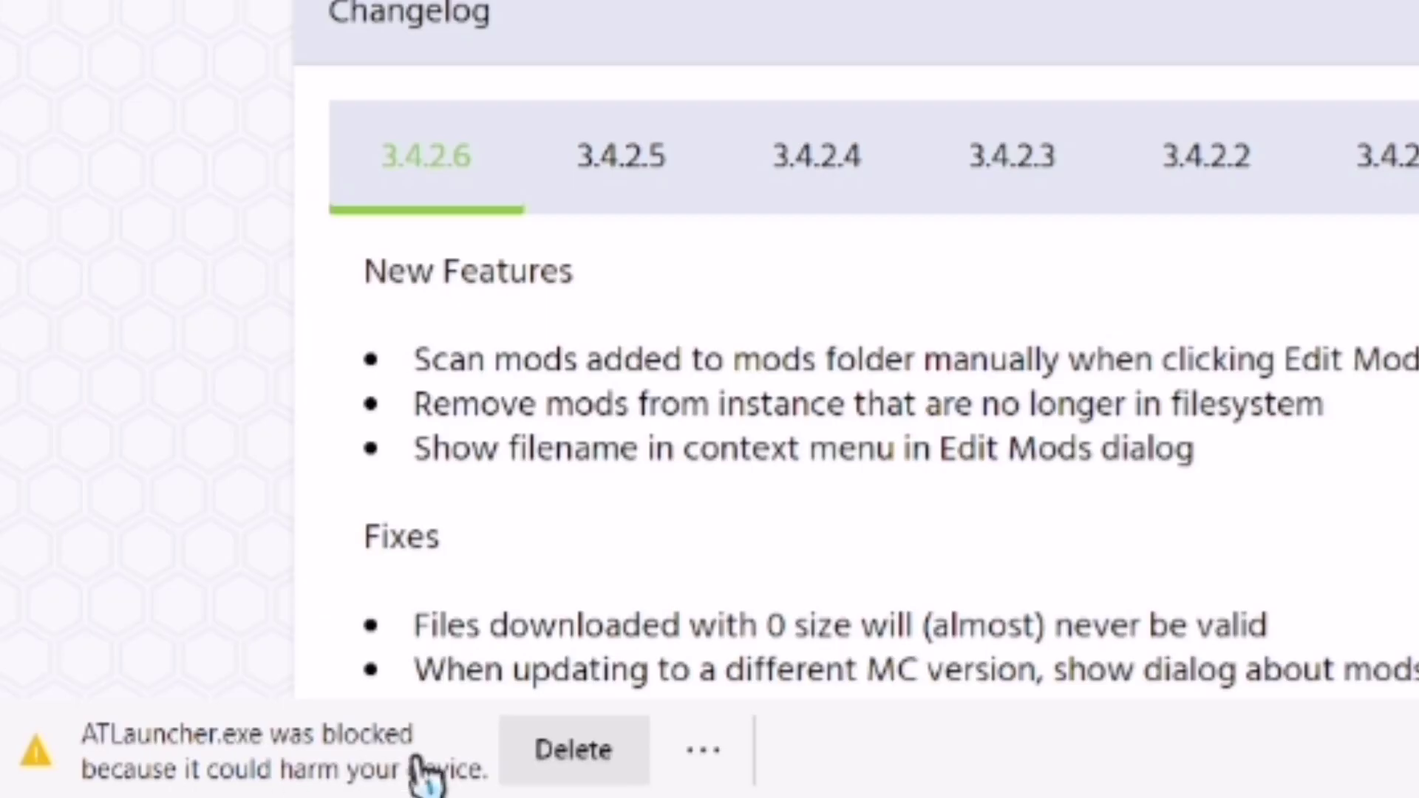
# Keep the blocked ATLauncher.exe download despite the SmartScreen warning
pyautogui.click(297, 741)
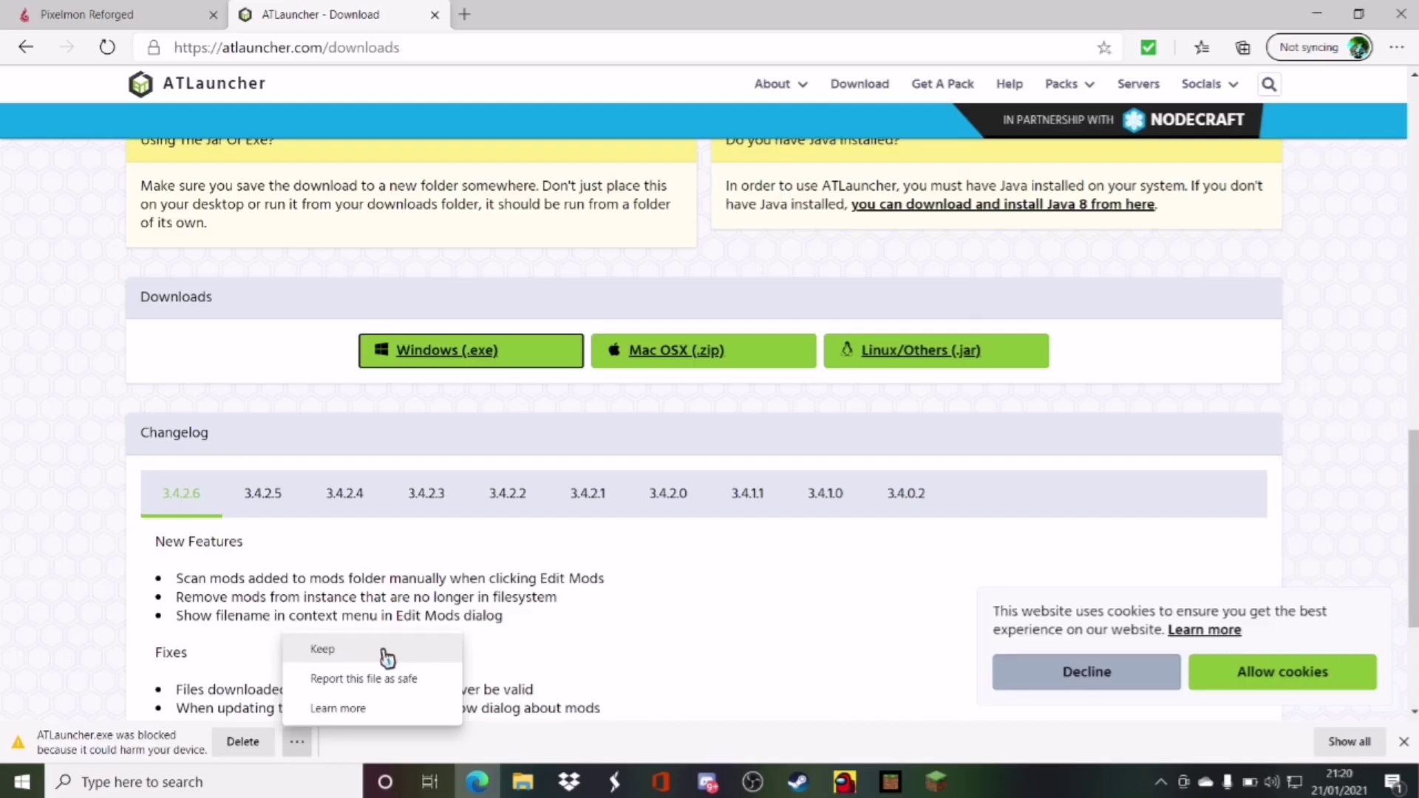
pyautogui.click(385, 650)
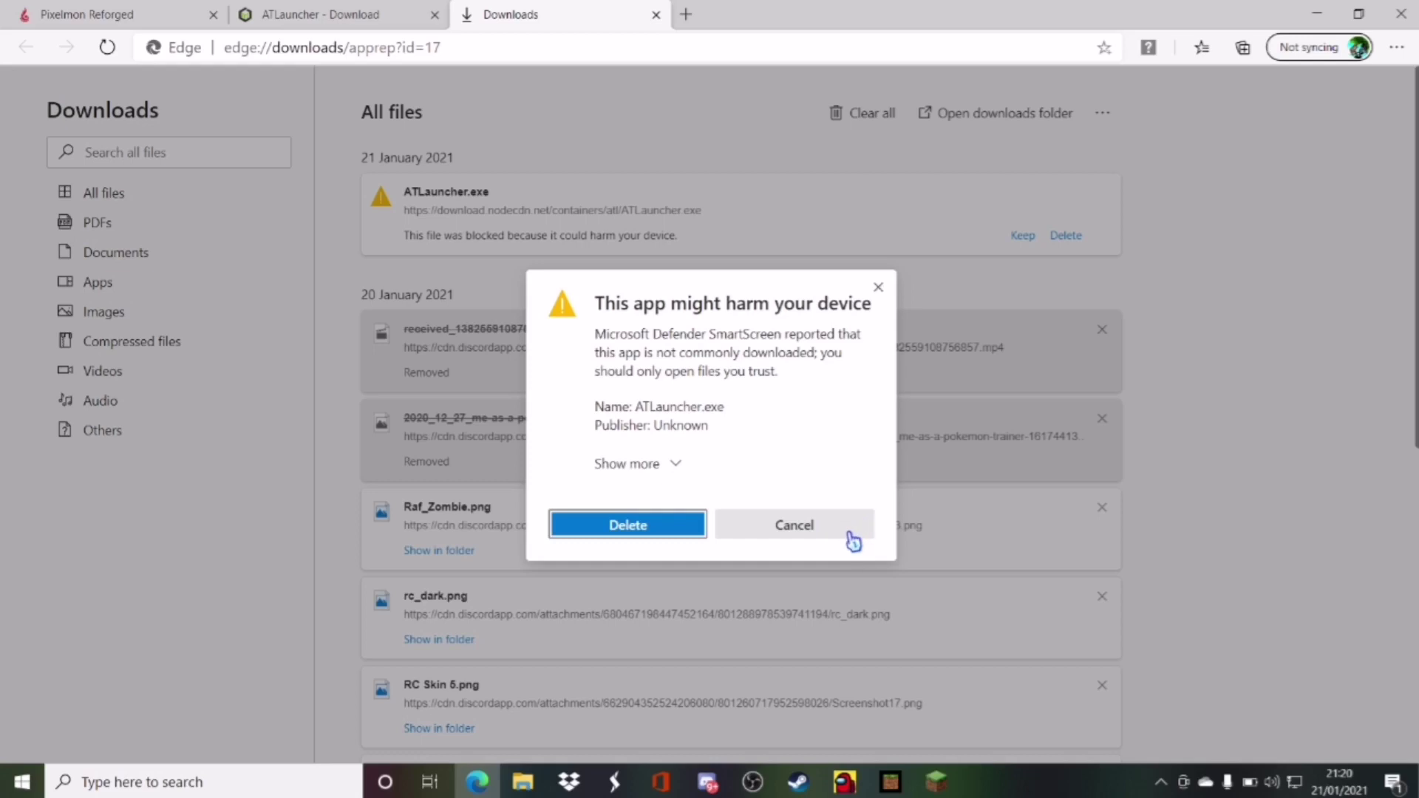
pyautogui.click(676, 465)
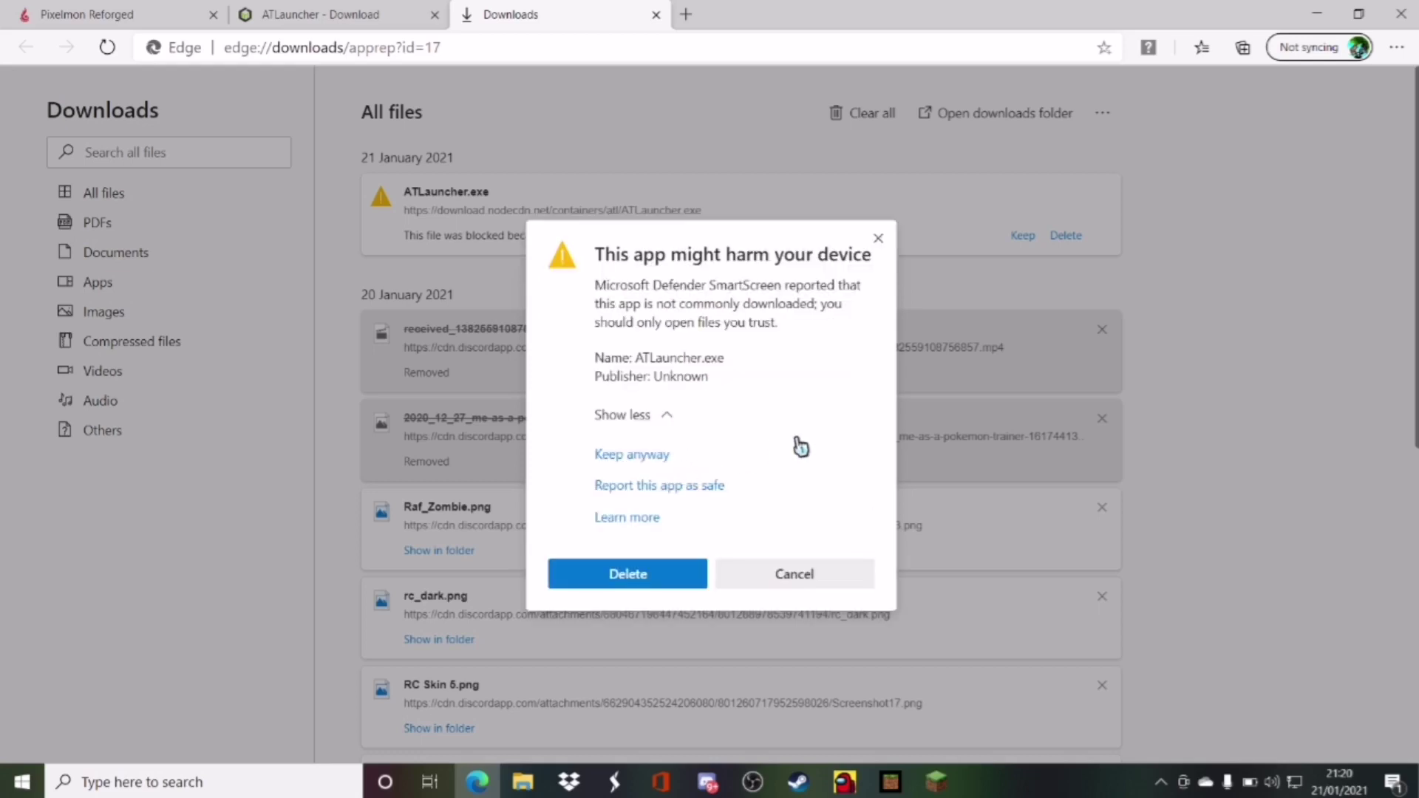
pyautogui.click(659, 459)
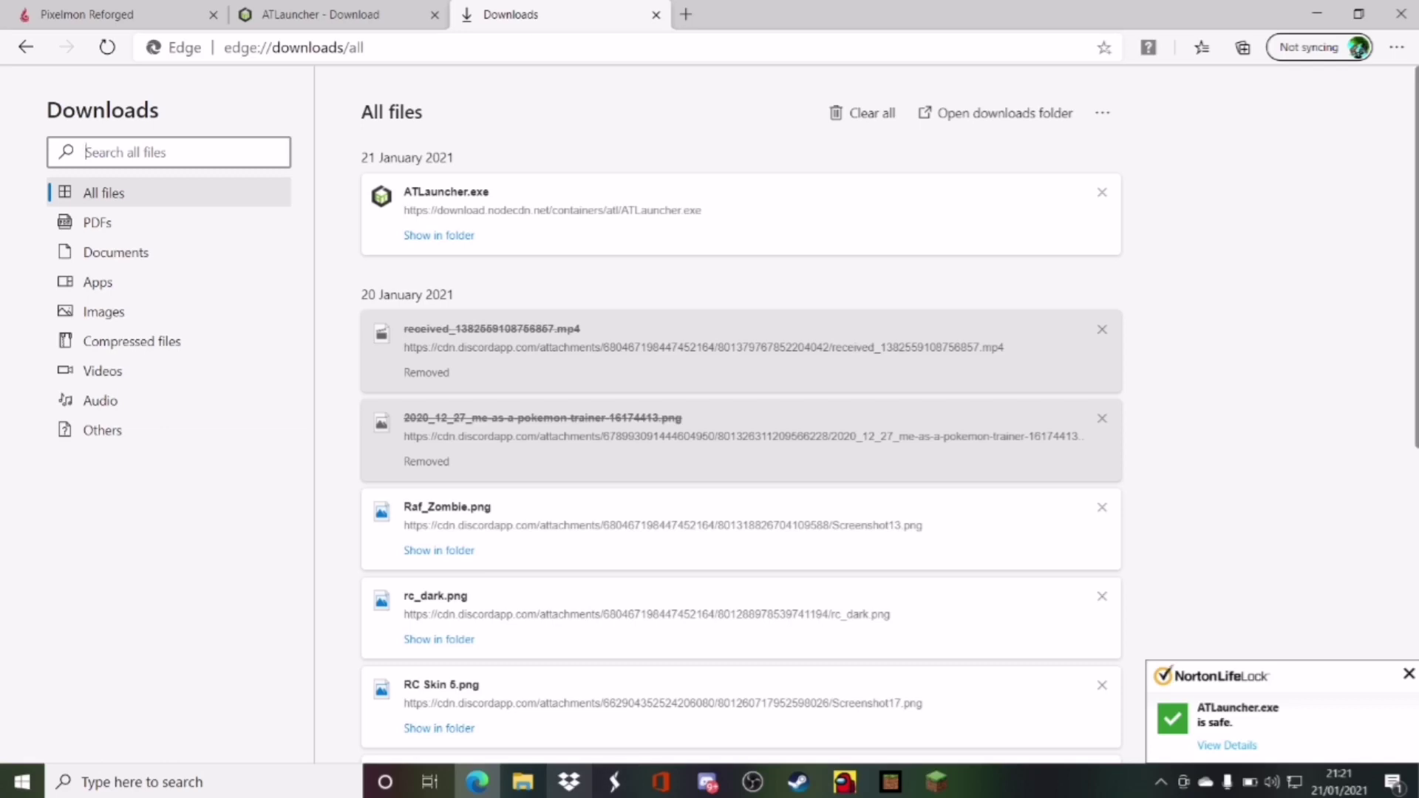
# Create a folder named "ATLauncher 2" in the Downloads folder using File Explorer
pyautogui.click(534, 789)
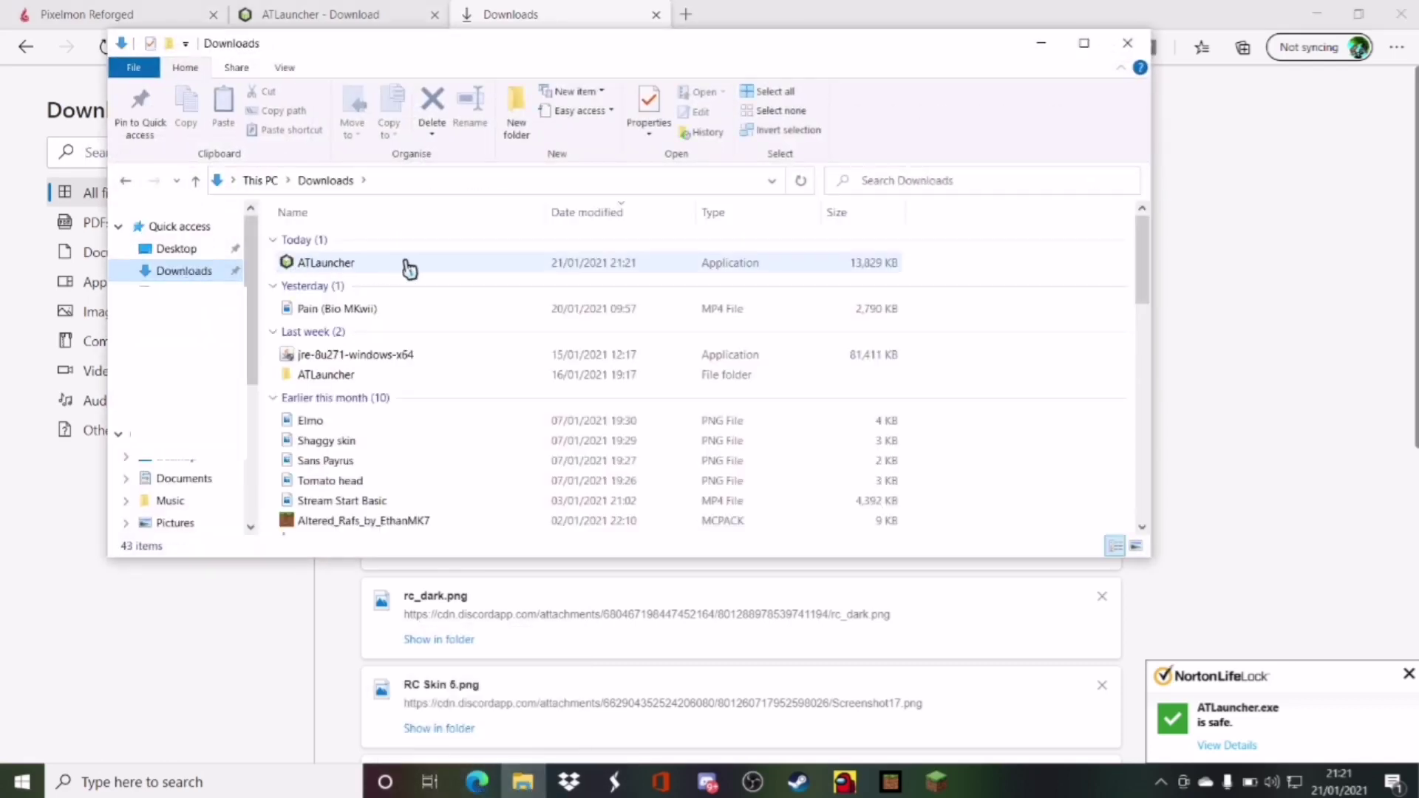
pyautogui.click(408, 266)
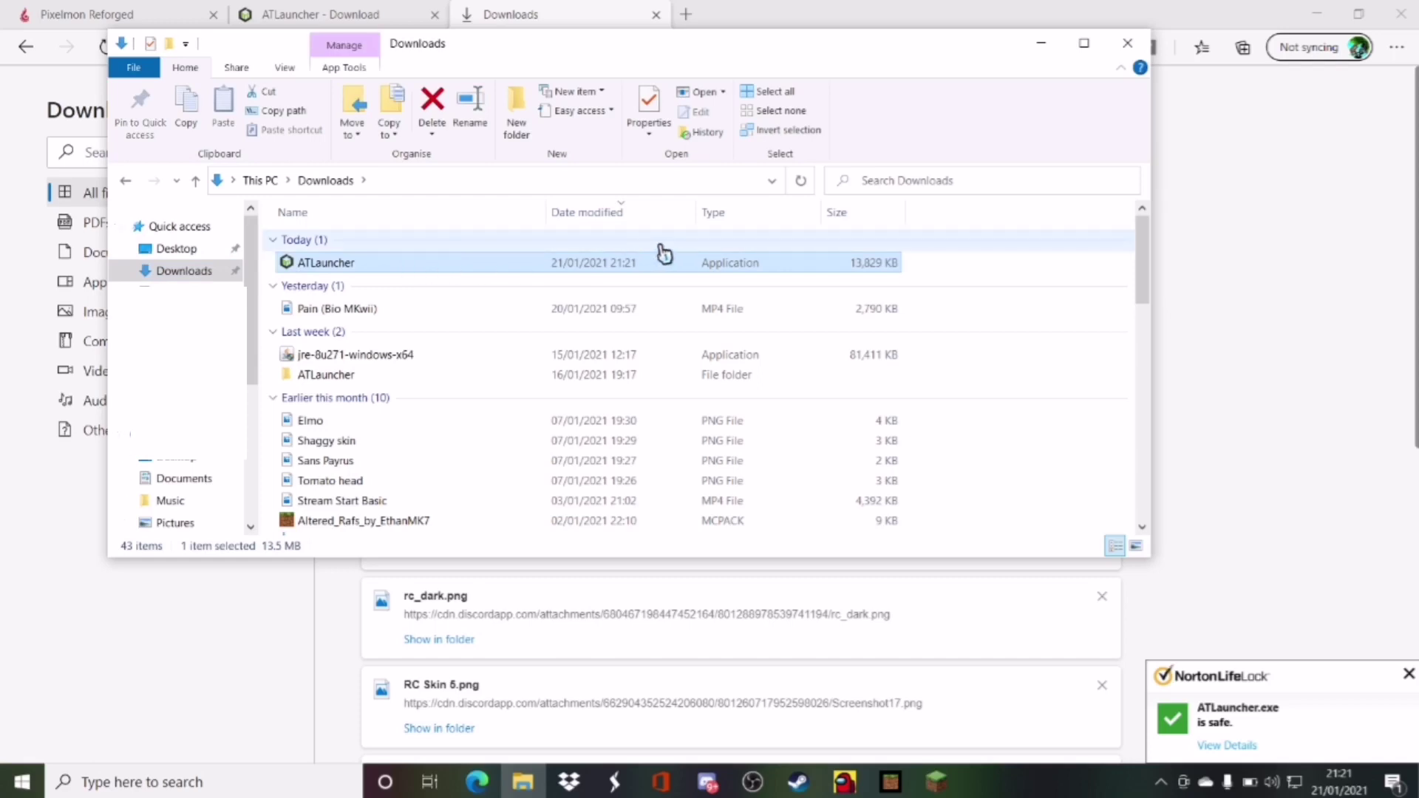
pyautogui.click(525, 125)
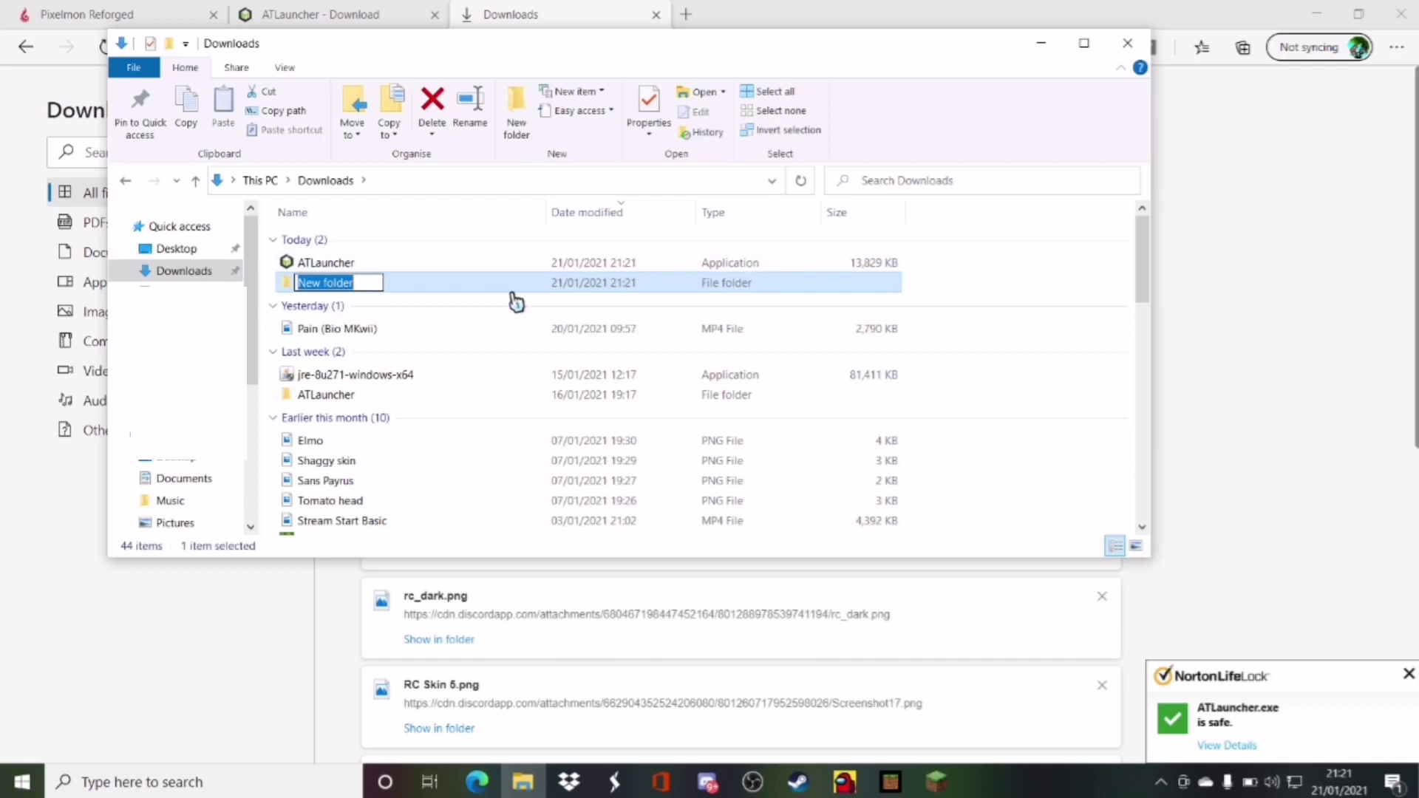
pyautogui.press('BackSpace')
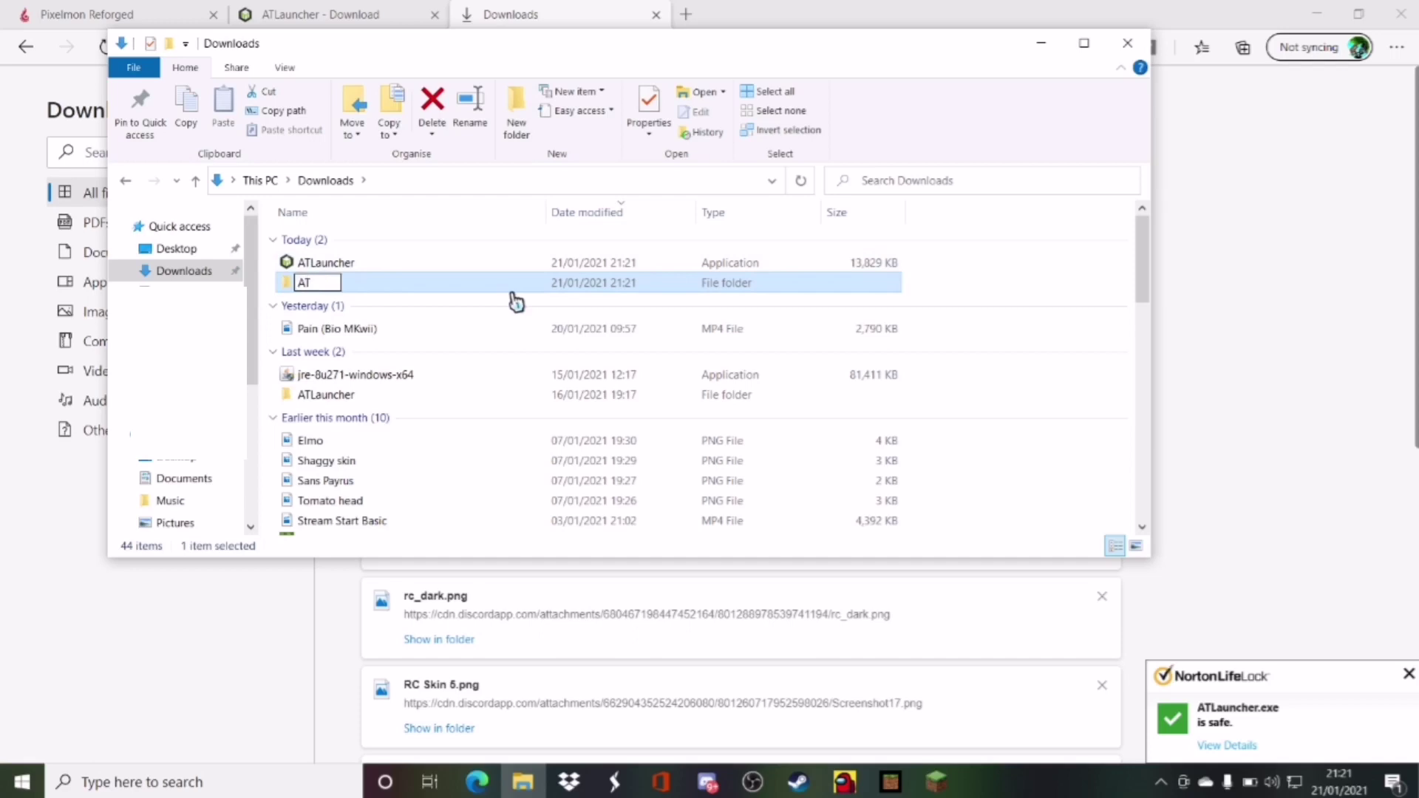
pyautogui.write('ATLauncher')
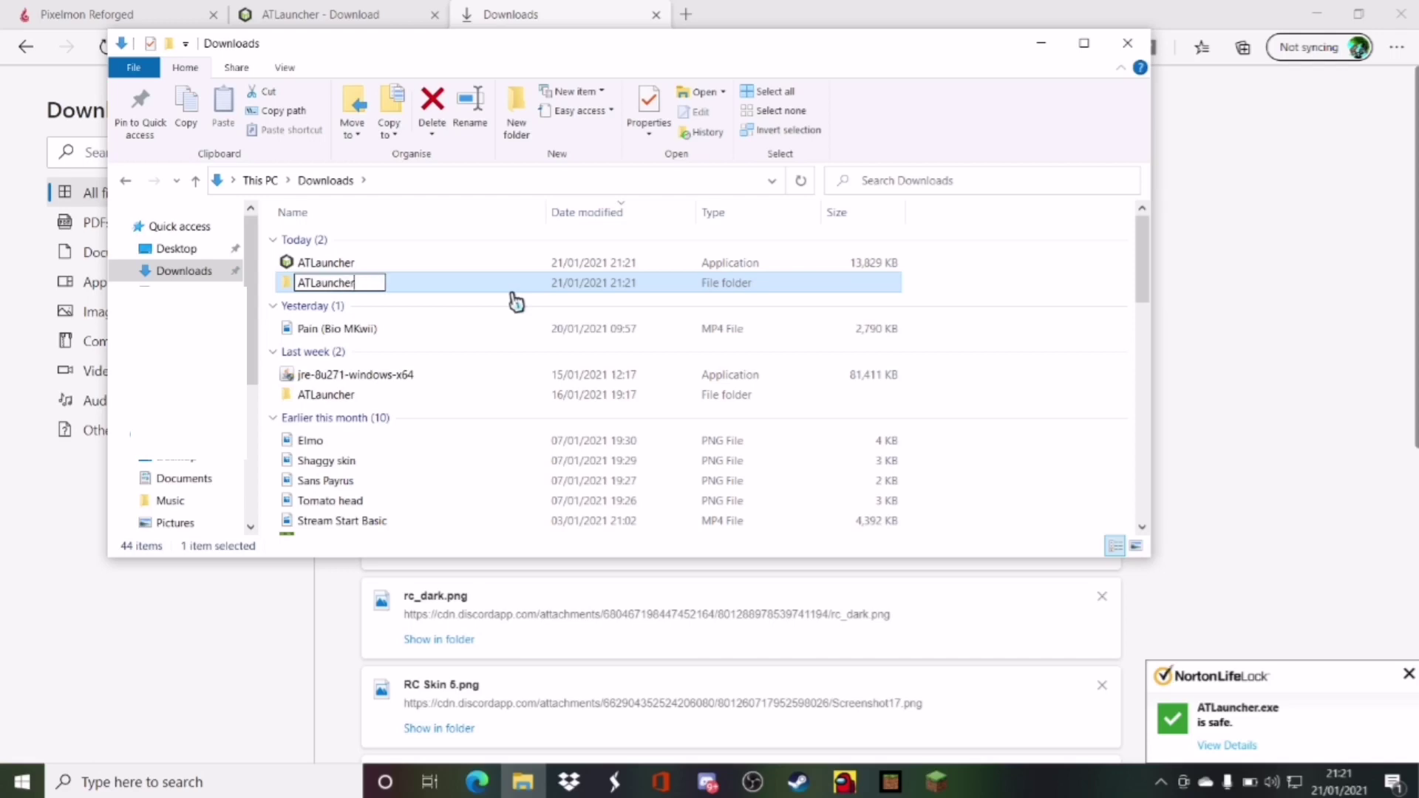
pyautogui.write(' 2')
pyautogui.press('Return')
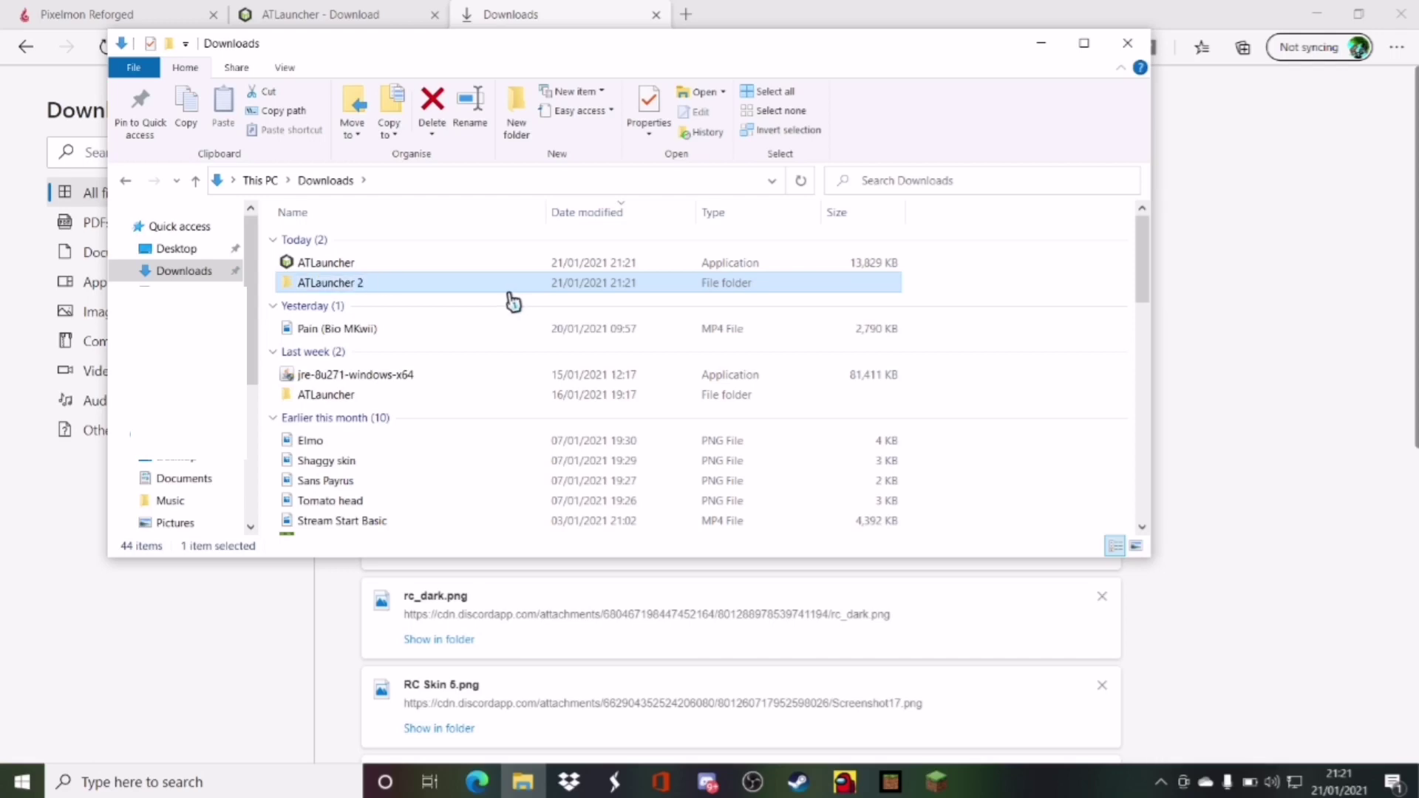
# Move the ATLauncher application into the ATLauncher 2 folder and open that folder
pyautogui.click(527, 265)
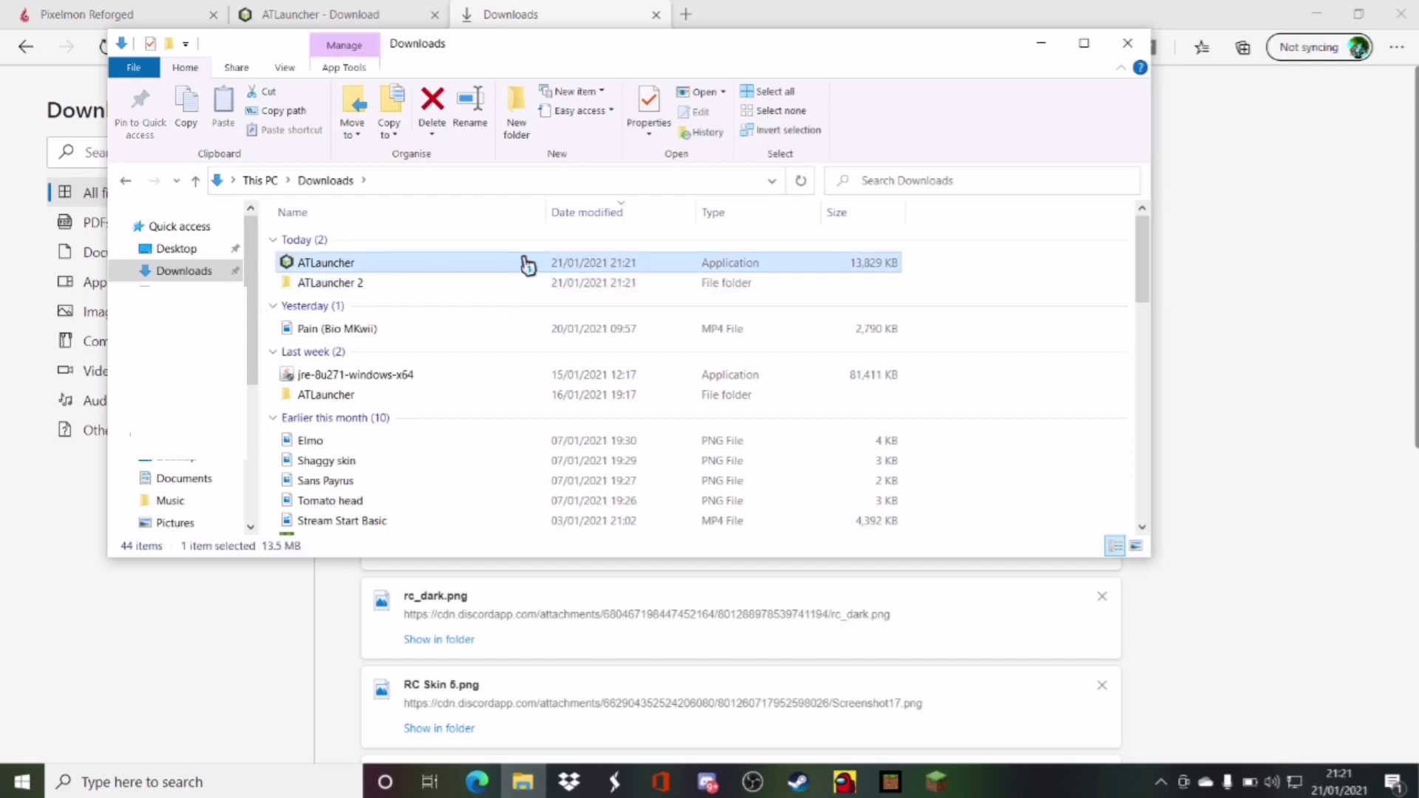
pyautogui.moveTo(526, 265); pyautogui.dragTo(489, 285)
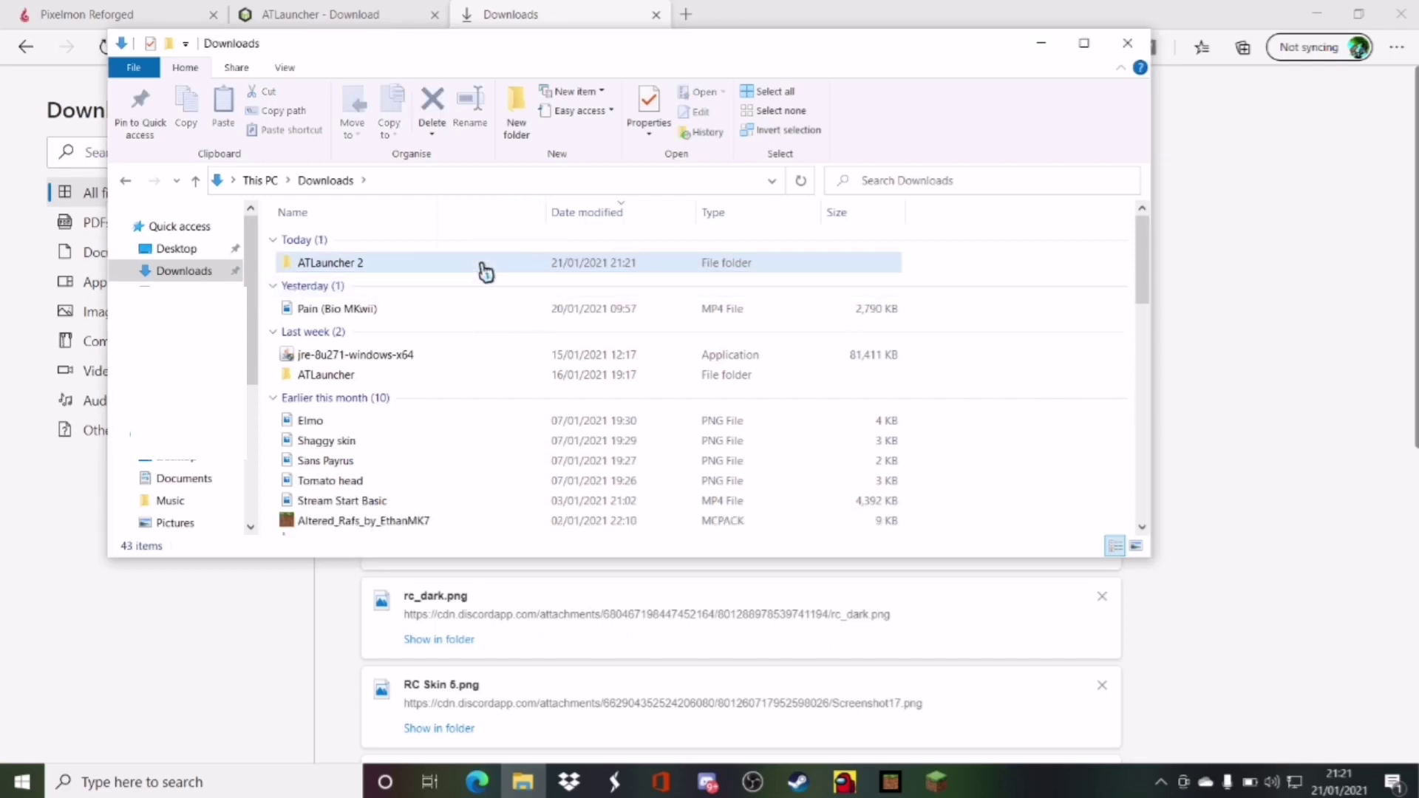
pyautogui.doubleClick(485, 272)
# Run ATLauncher despite the SmartScreen block and save its initial setup with English as the language
pyautogui.doubleClick(395, 241)
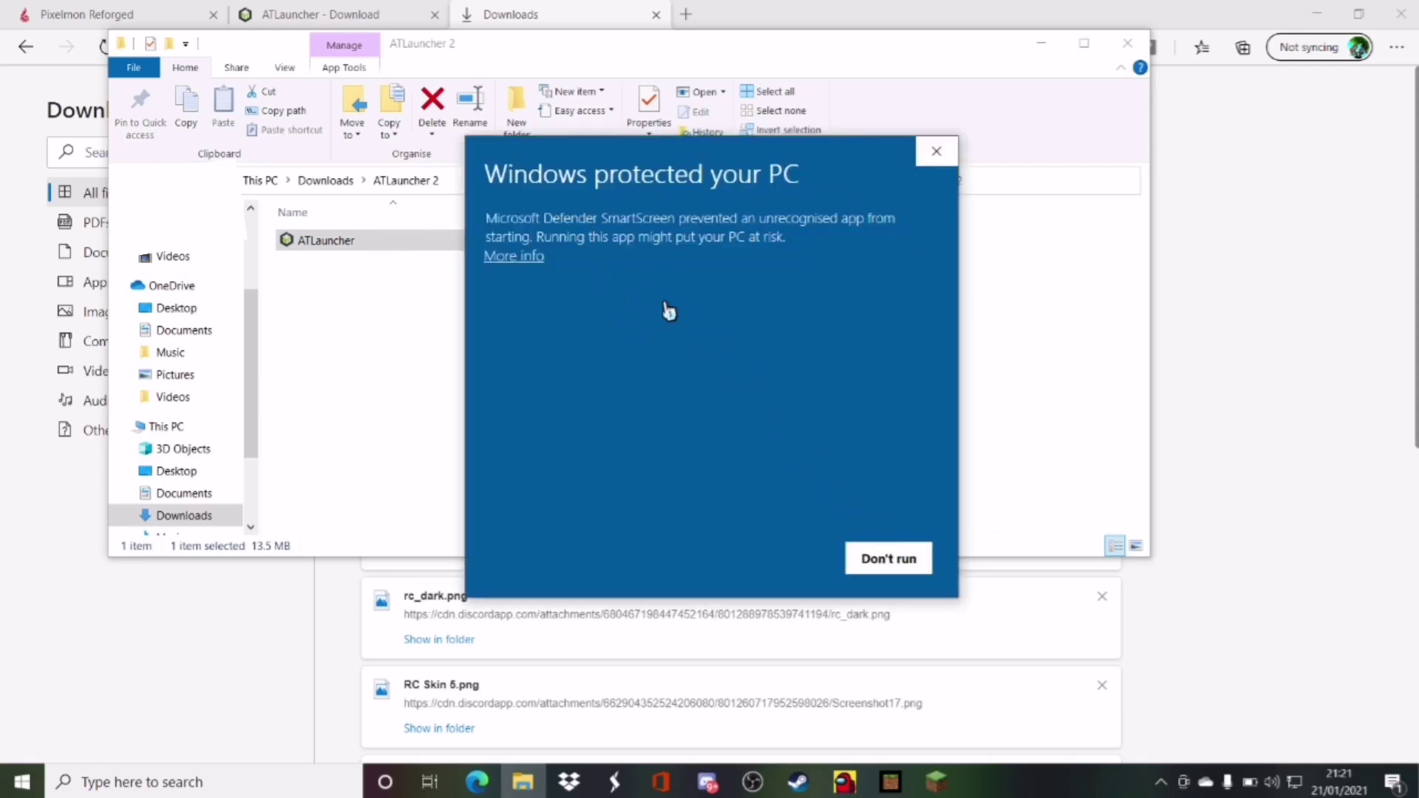
pyautogui.click(530, 255)
pyautogui.click(764, 560)
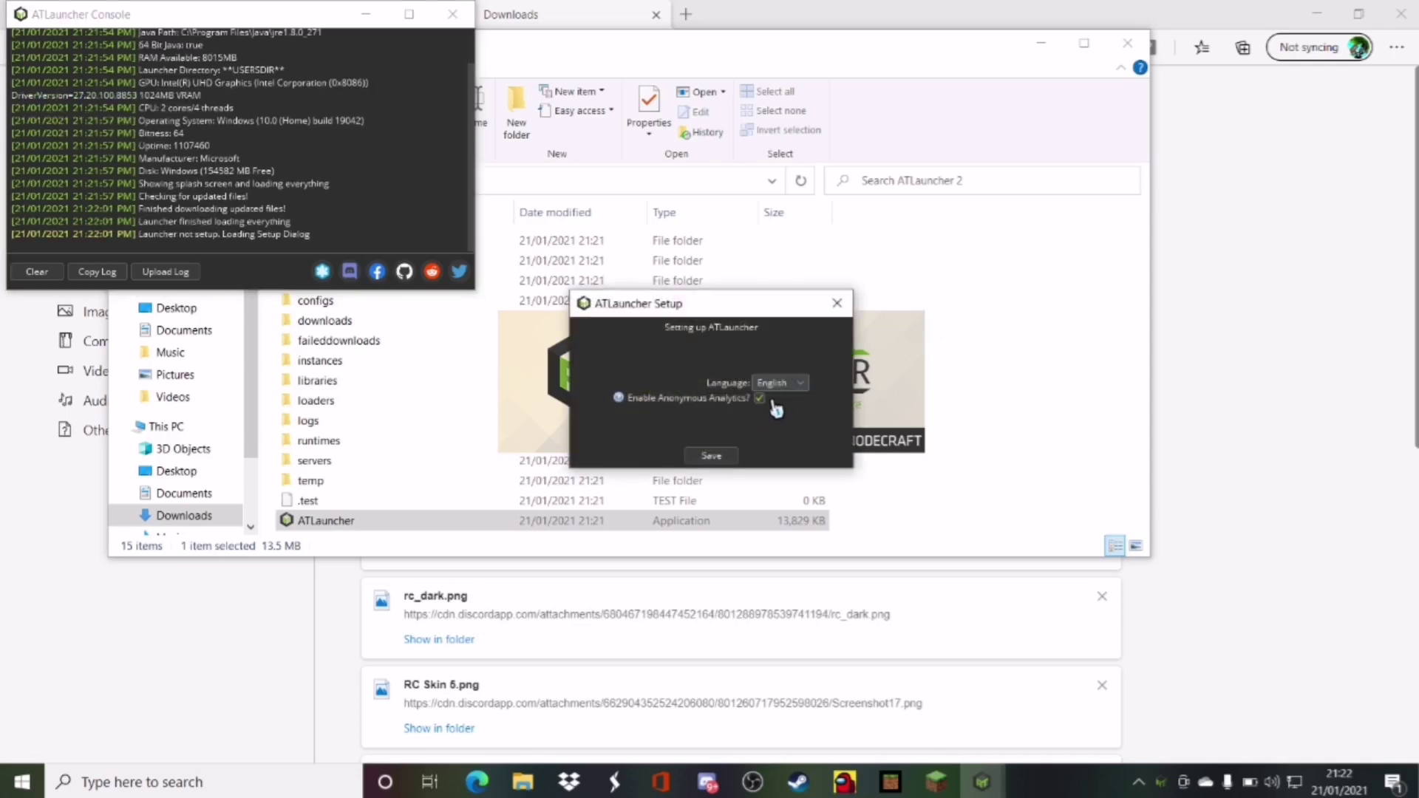
pyautogui.click(711, 456)
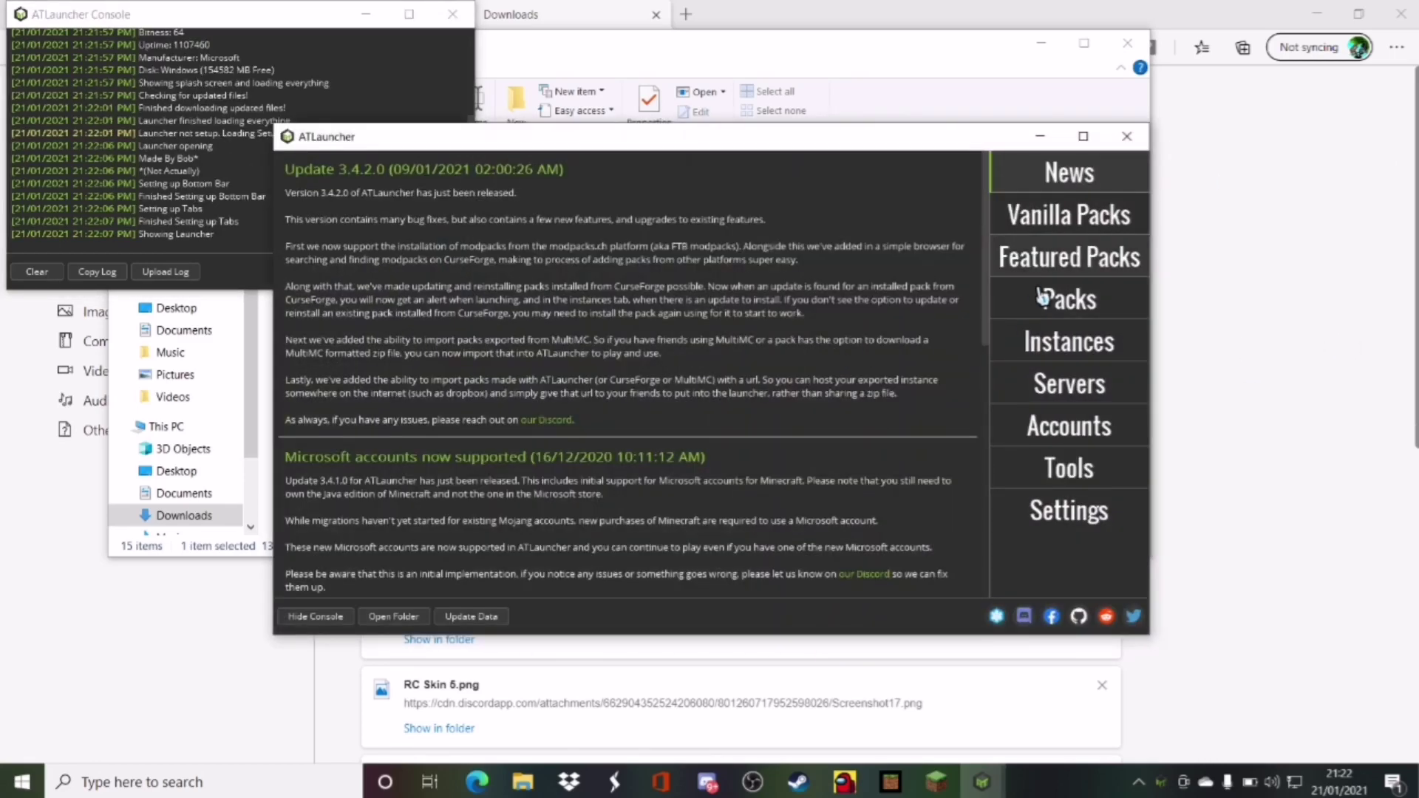
# Look over the account login form, the Pixelmon Mod pack entry and the instances list in ATLauncher
pyautogui.click(1109, 440)
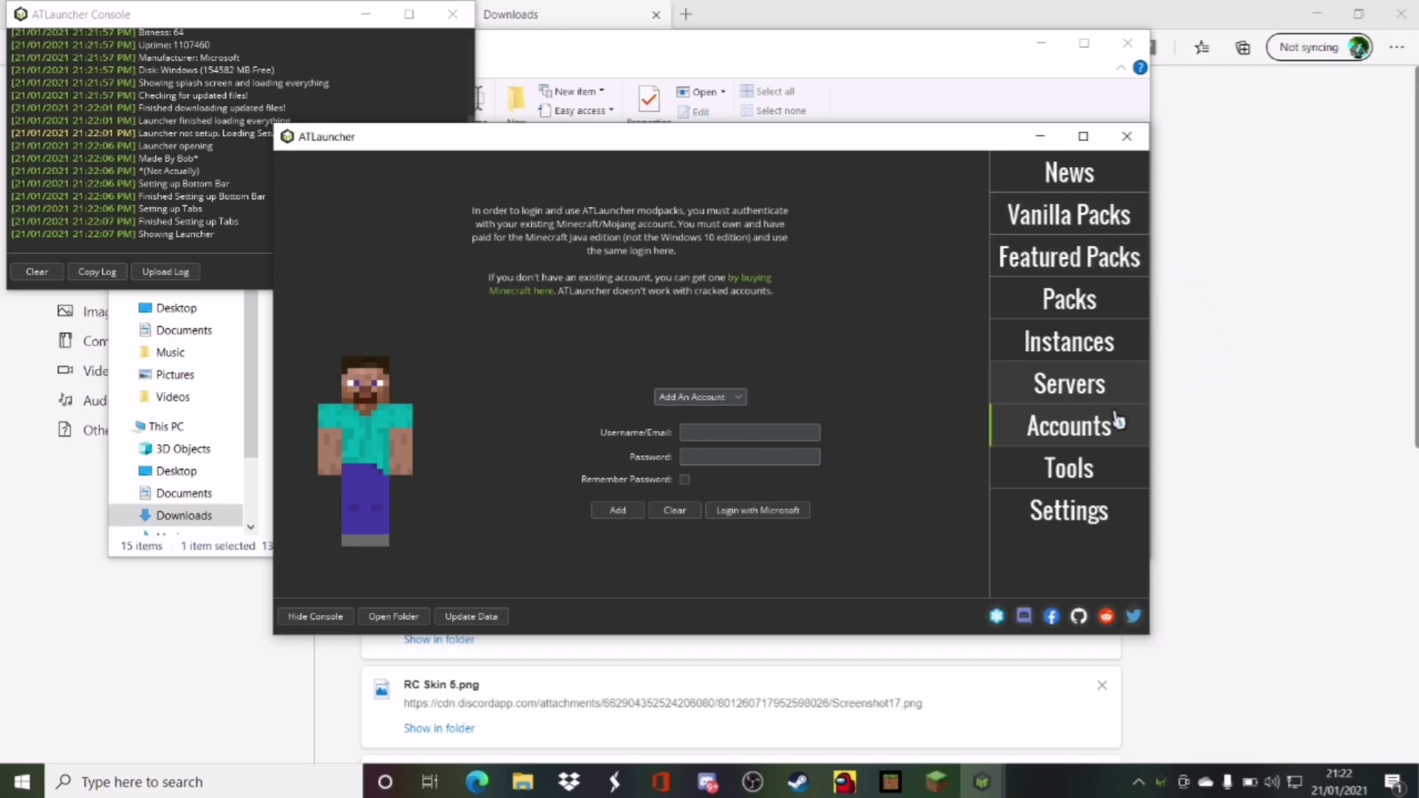
pyautogui.click(1089, 299)
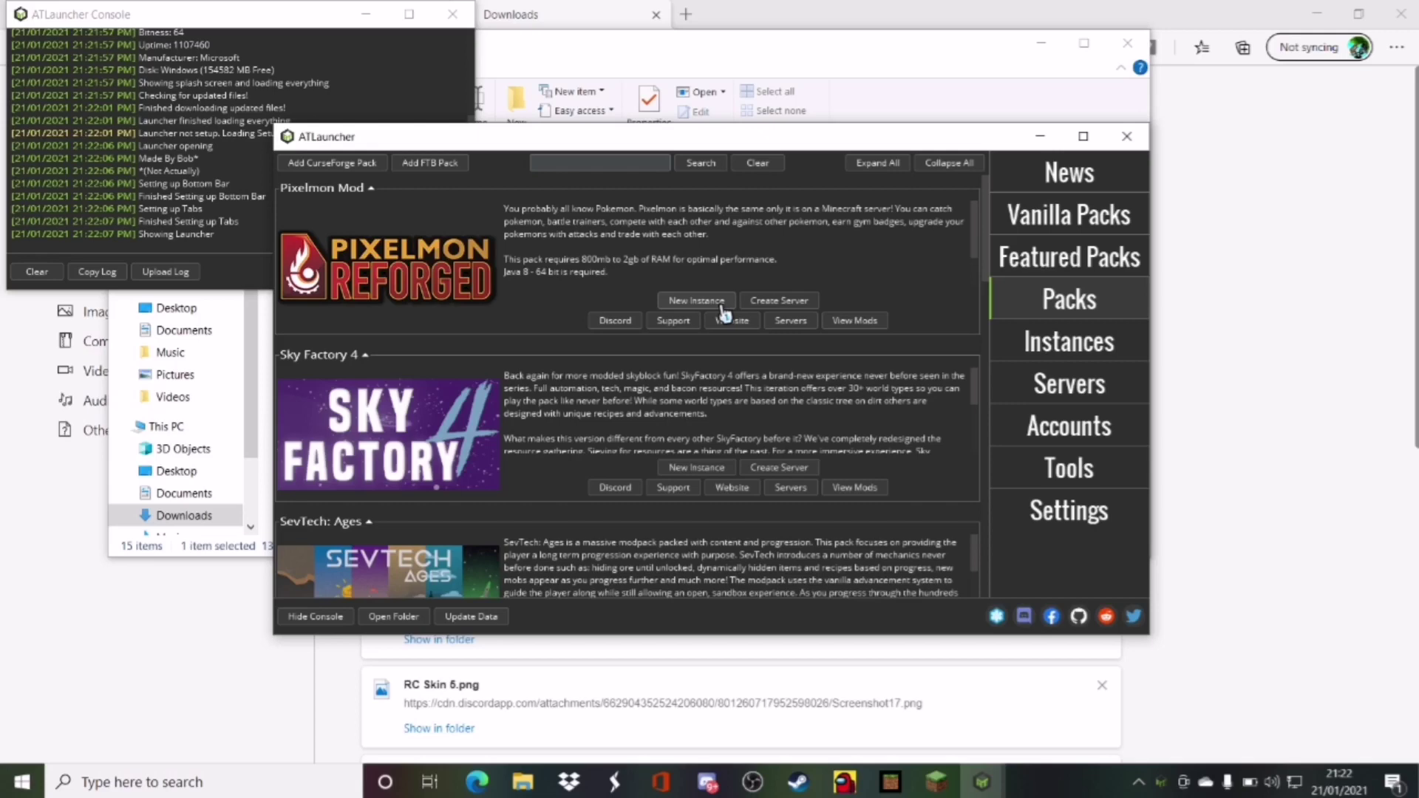
pyautogui.click(1133, 341)
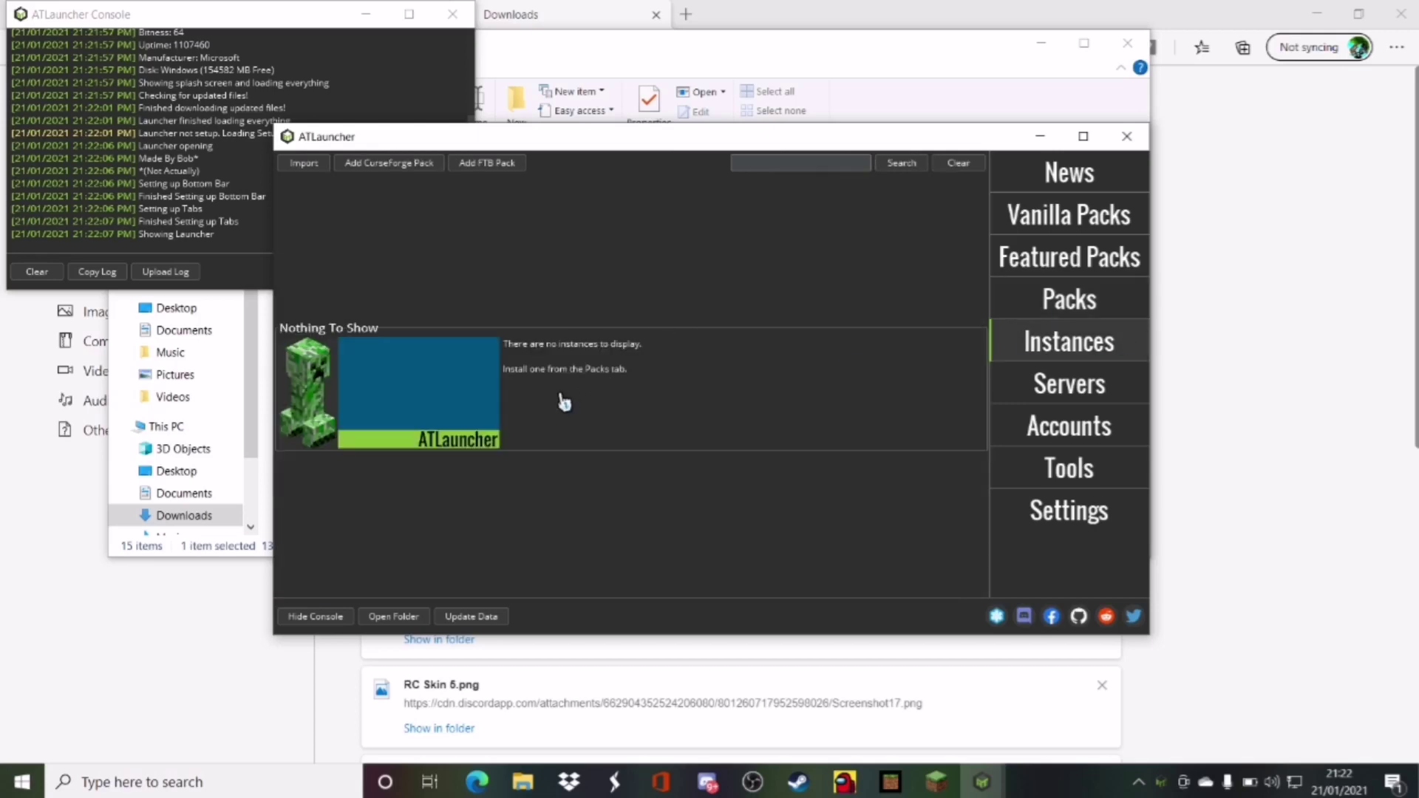
pyautogui.click(1101, 298)
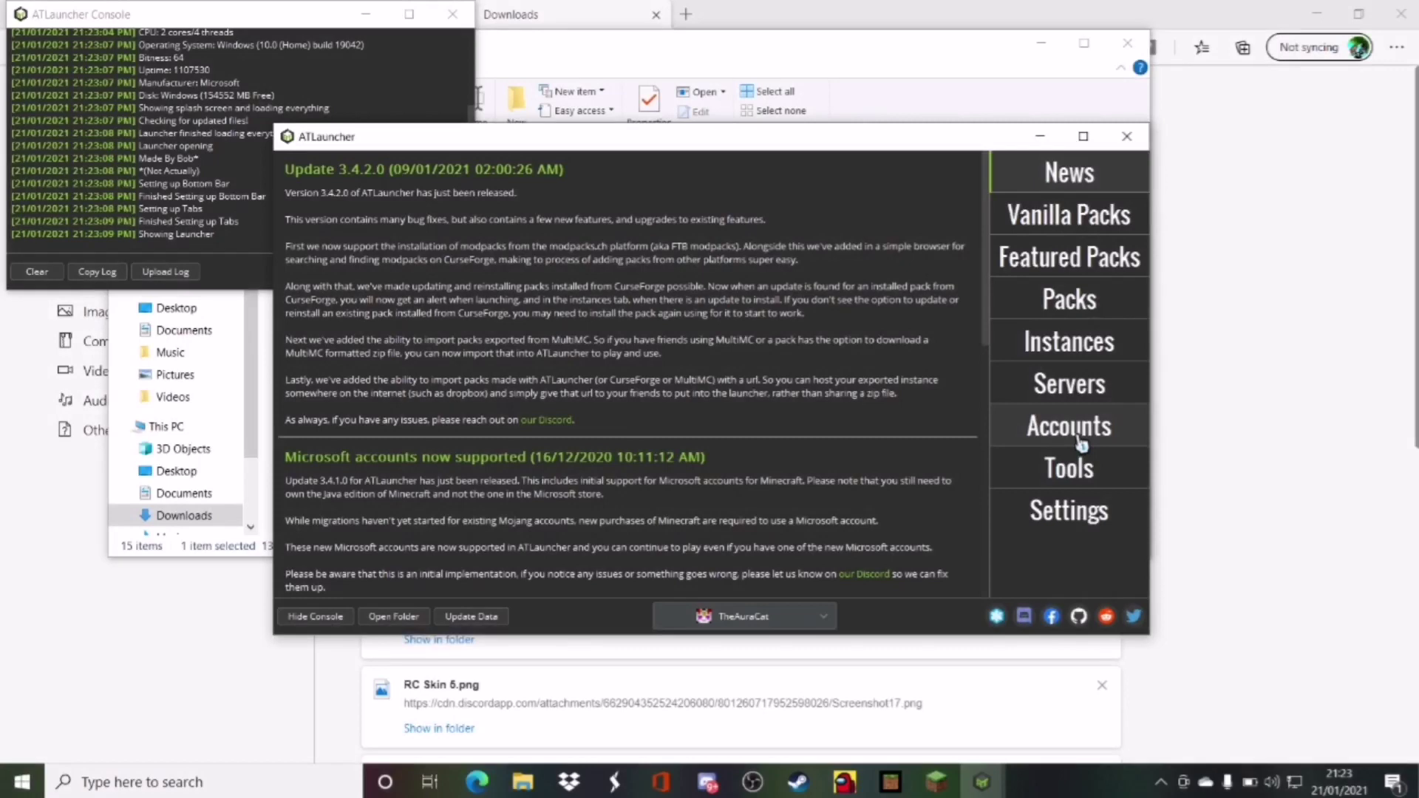
# Launch the installed Pixelmon Mod instance after revisiting the accounts and packs pages
pyautogui.click(1078, 433)
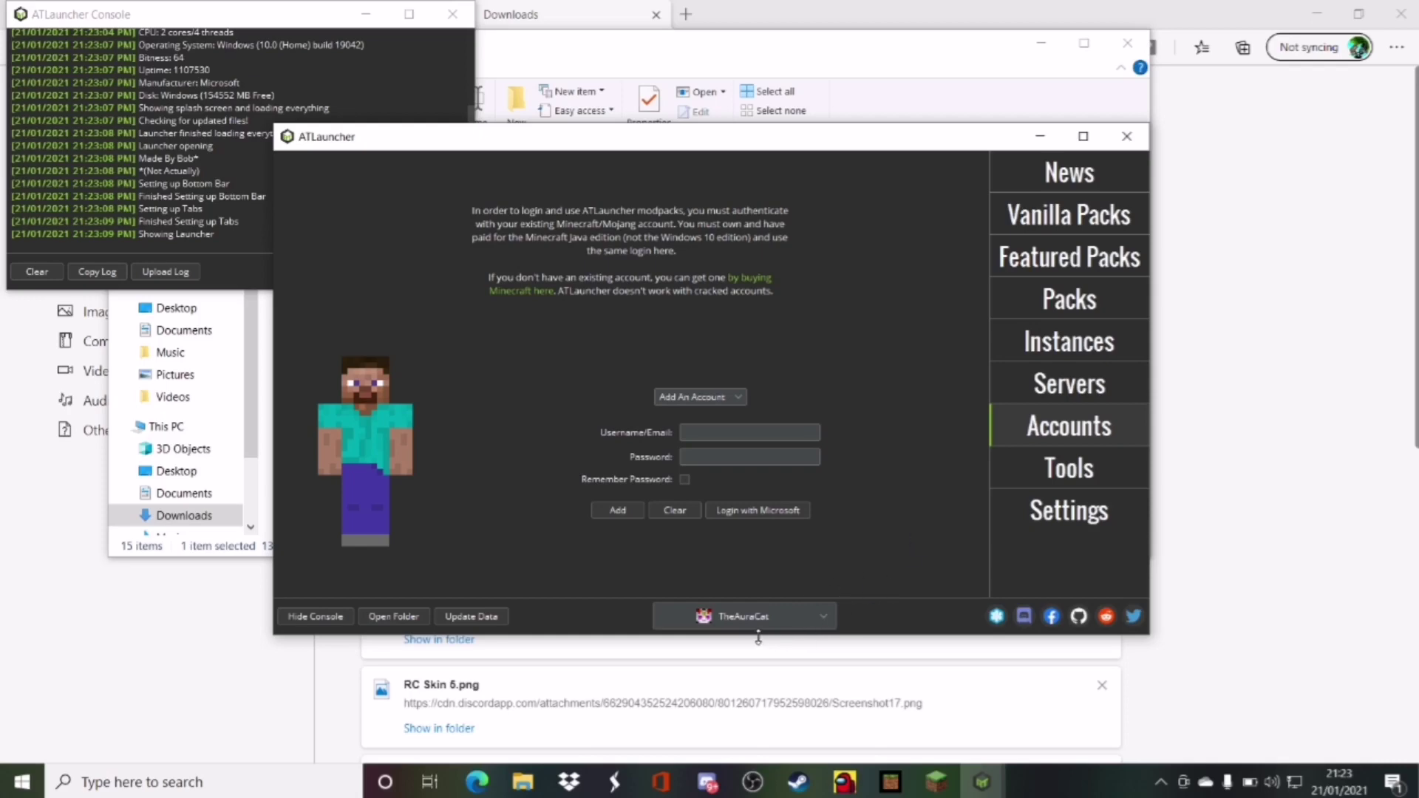
pyautogui.click(1098, 311)
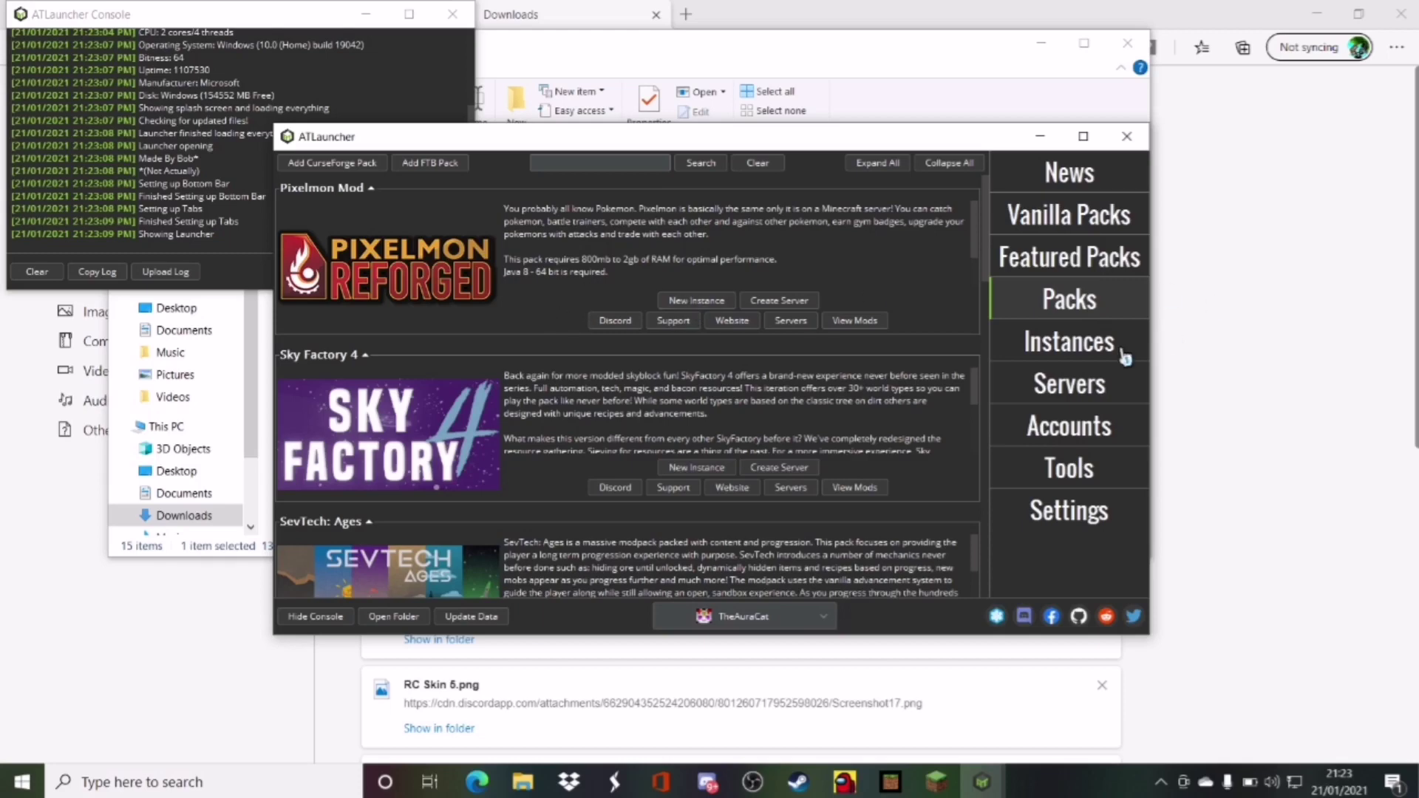
pyautogui.click(1101, 352)
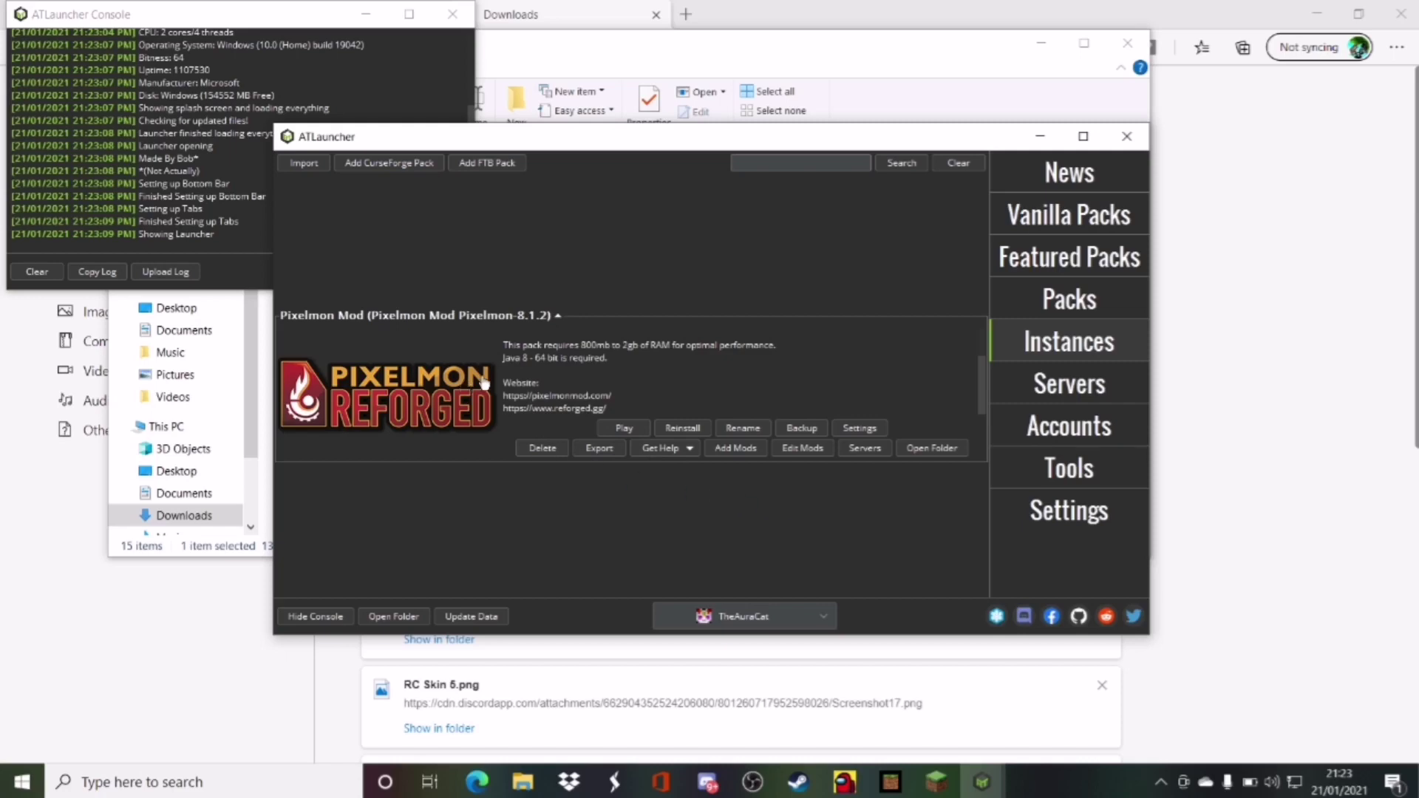
pyautogui.click(626, 430)
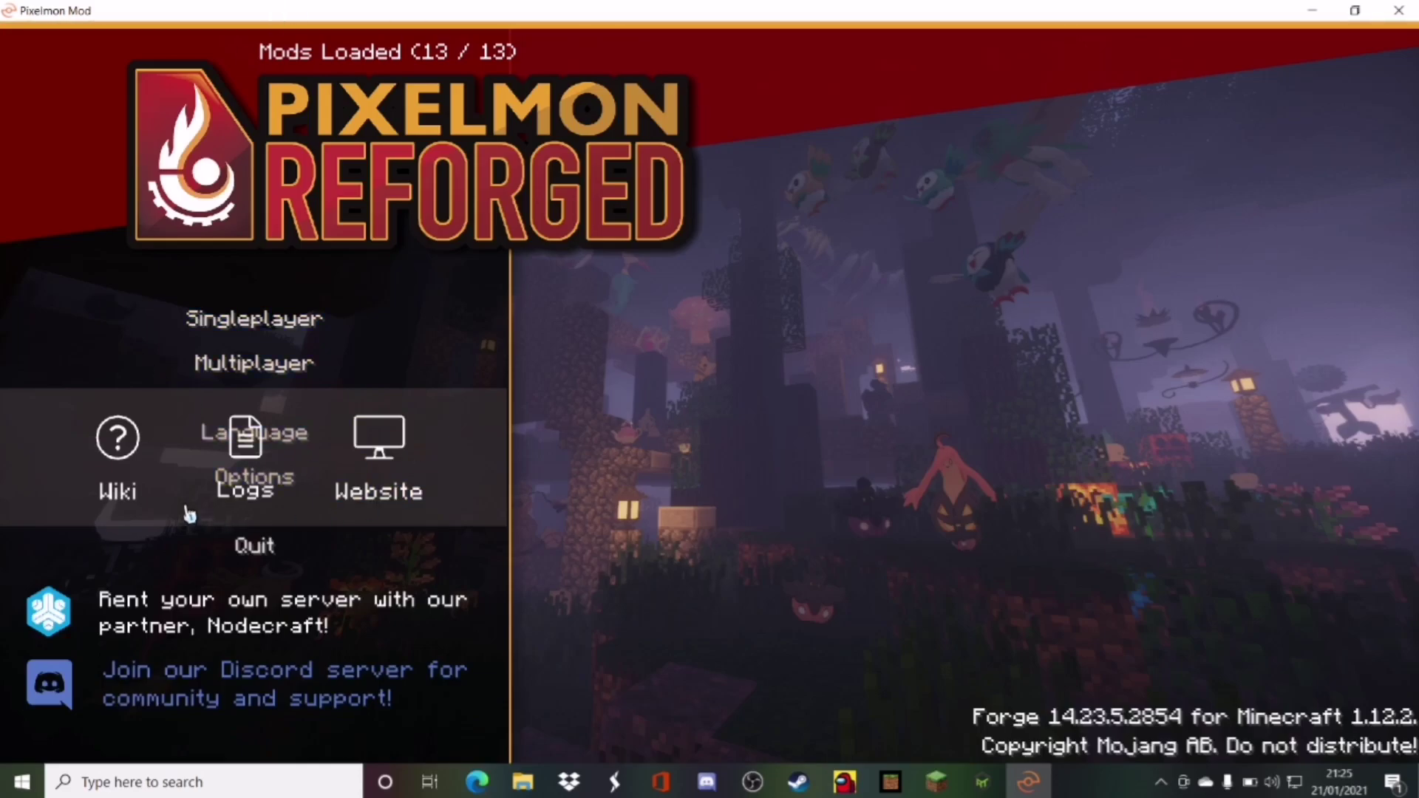
# Examine the multiplayer server list for connection status and player counts, and return to the main menu
pyautogui.click(298, 369)
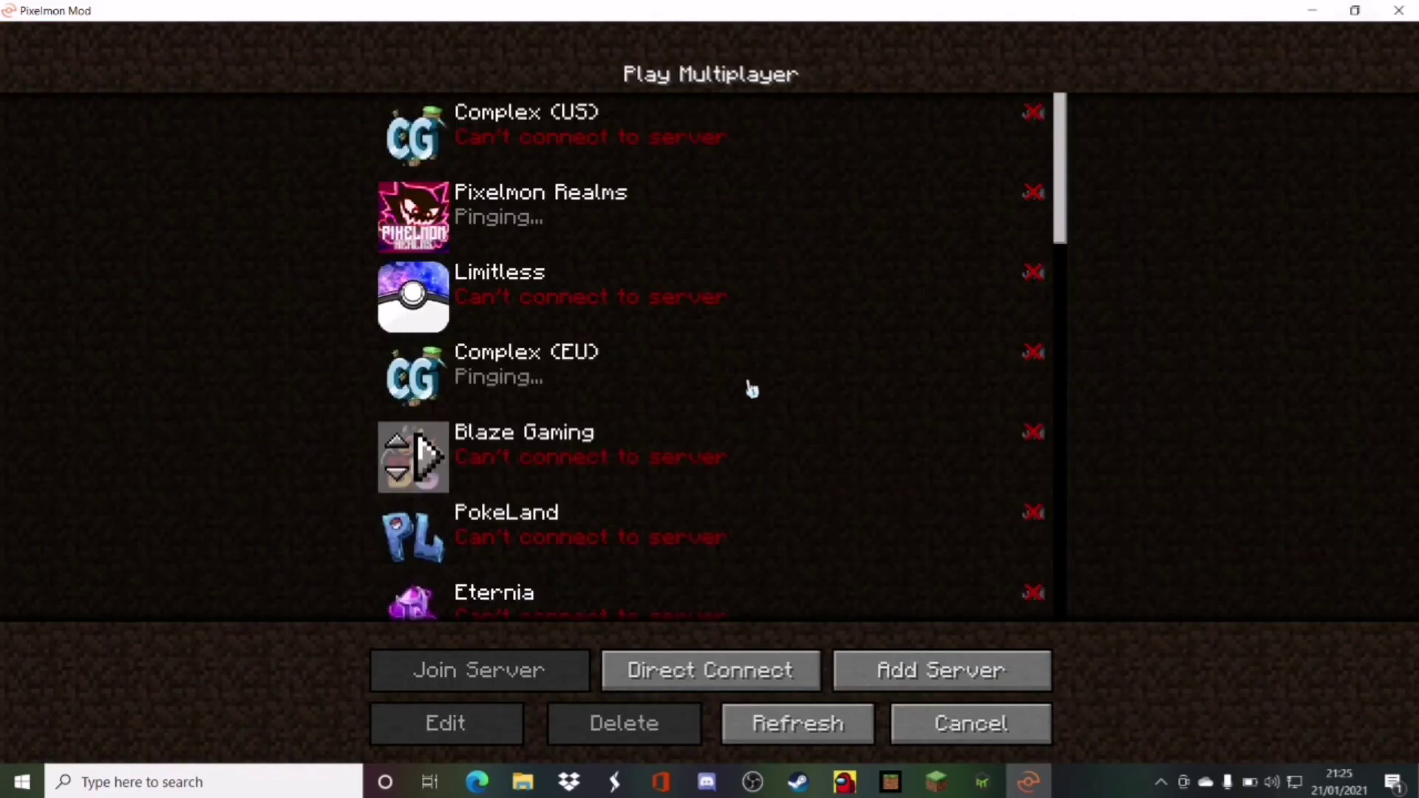
pyautogui.scroll(-20, 438, 179)
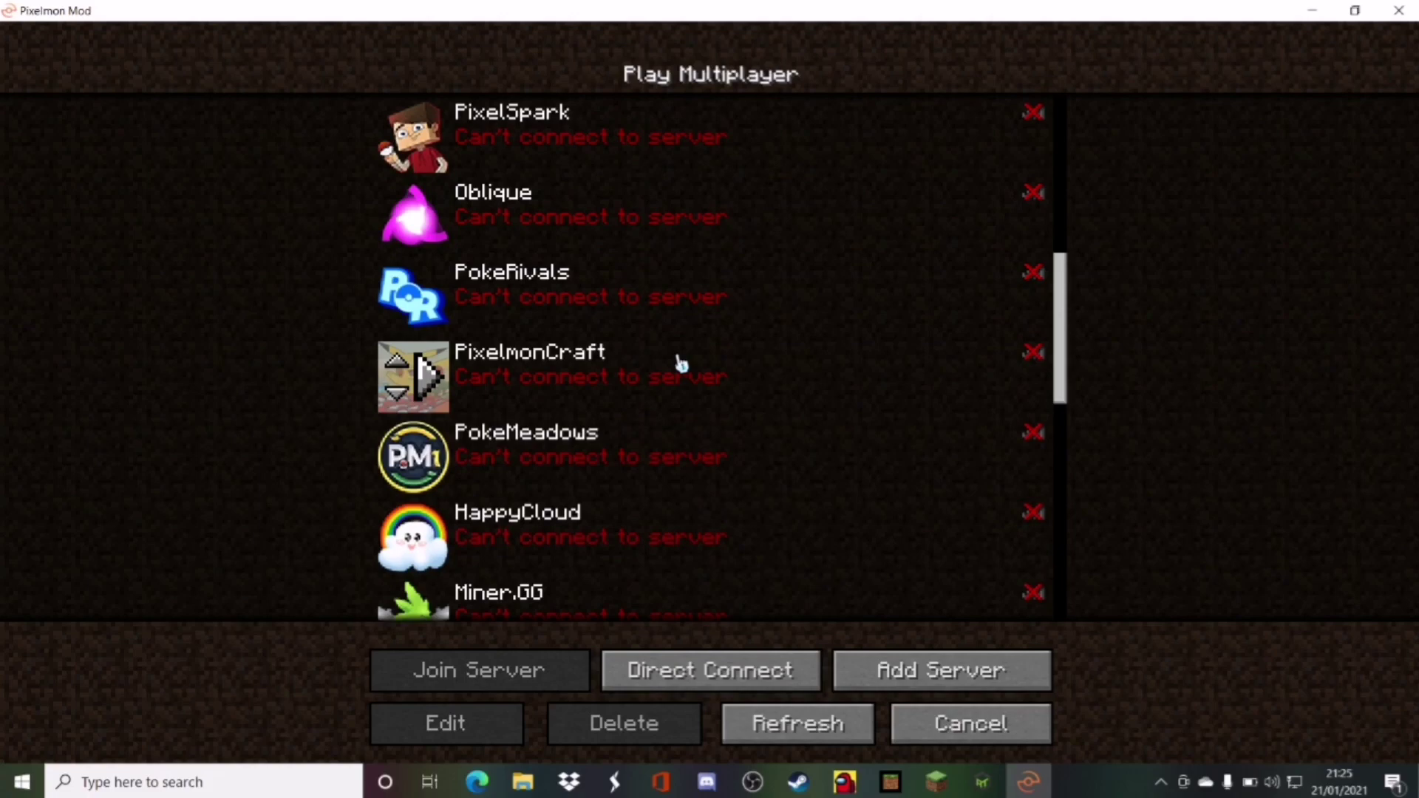
pyautogui.scroll(-10, 688, 379)
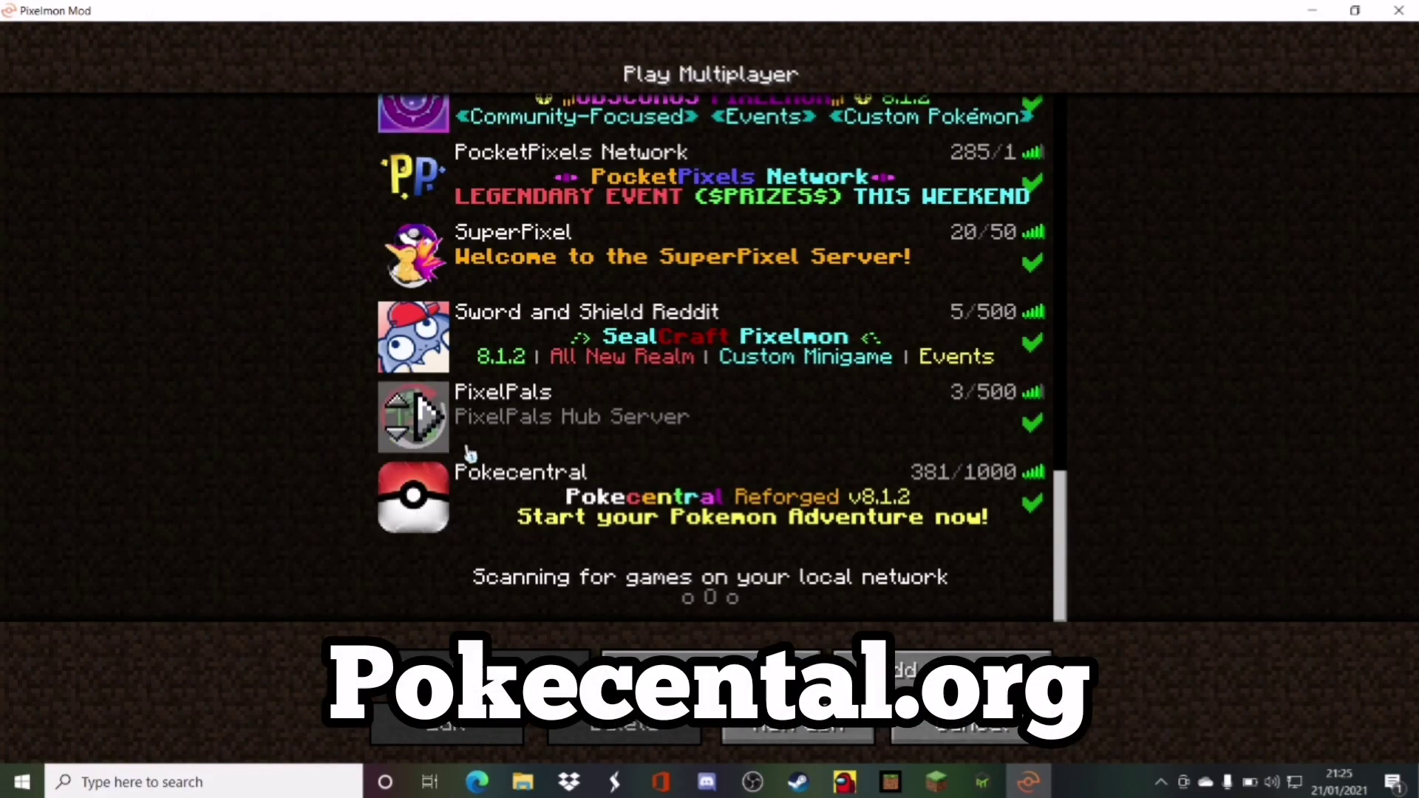
pyautogui.scroll(6, 619, 493)
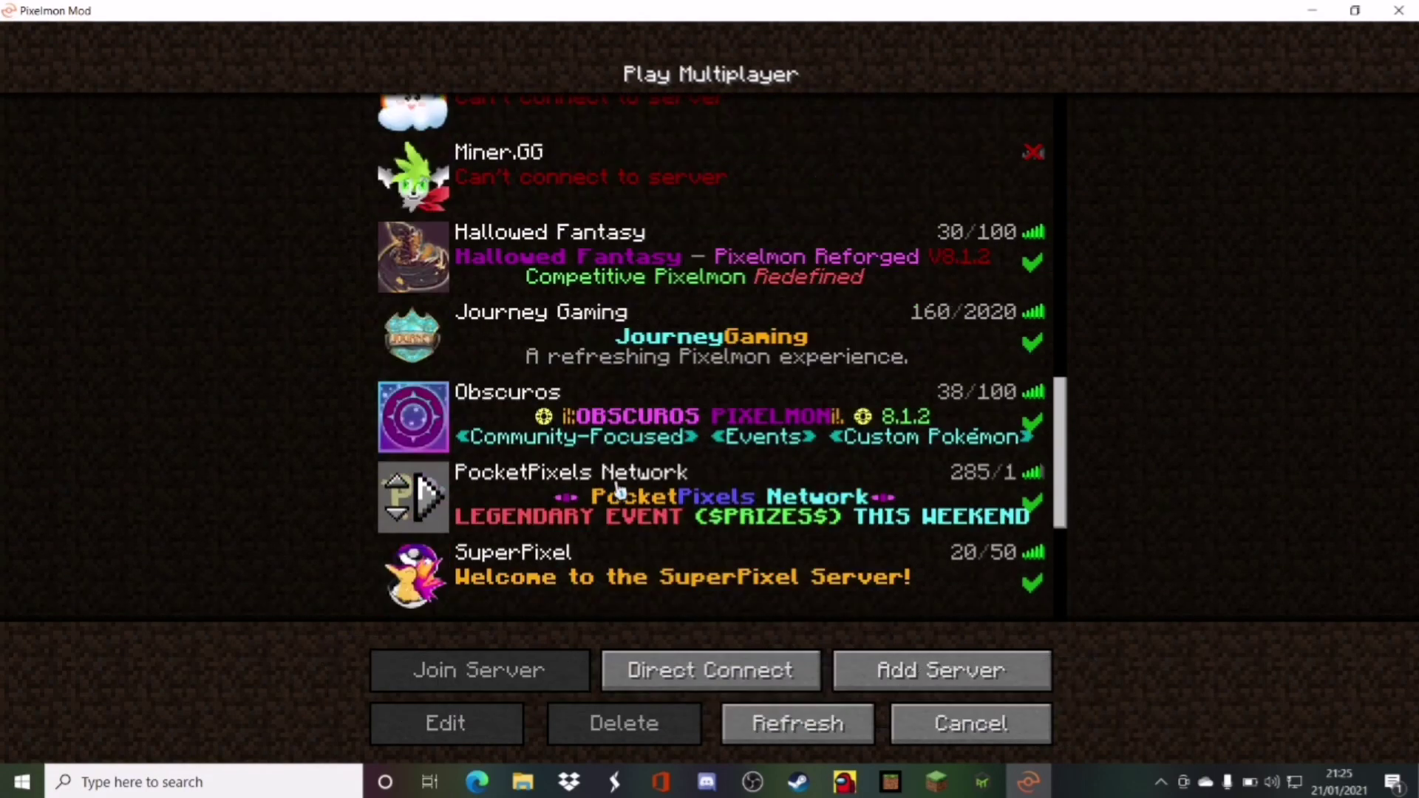
pyautogui.scroll(-6, 632, 488)
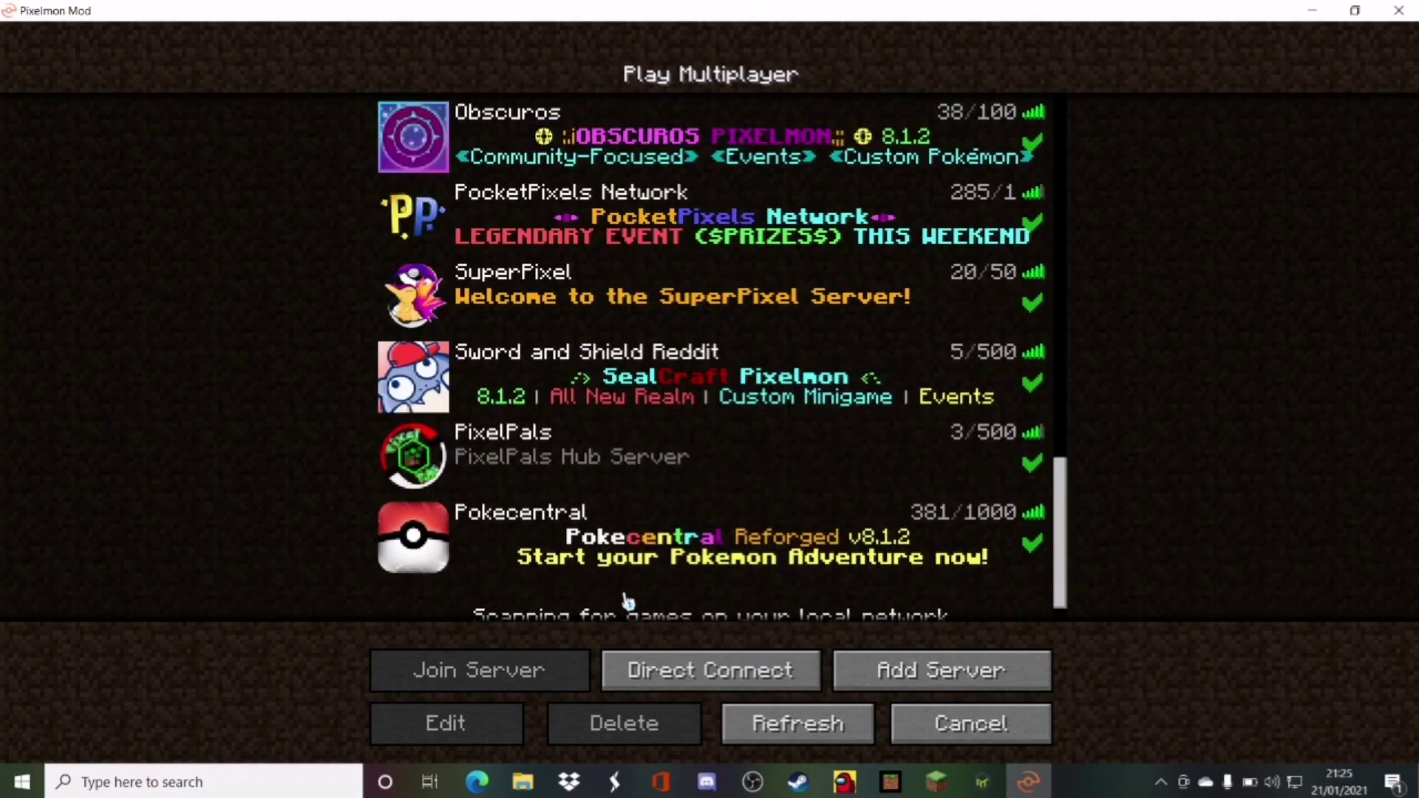
pyautogui.scroll(2, 626, 541)
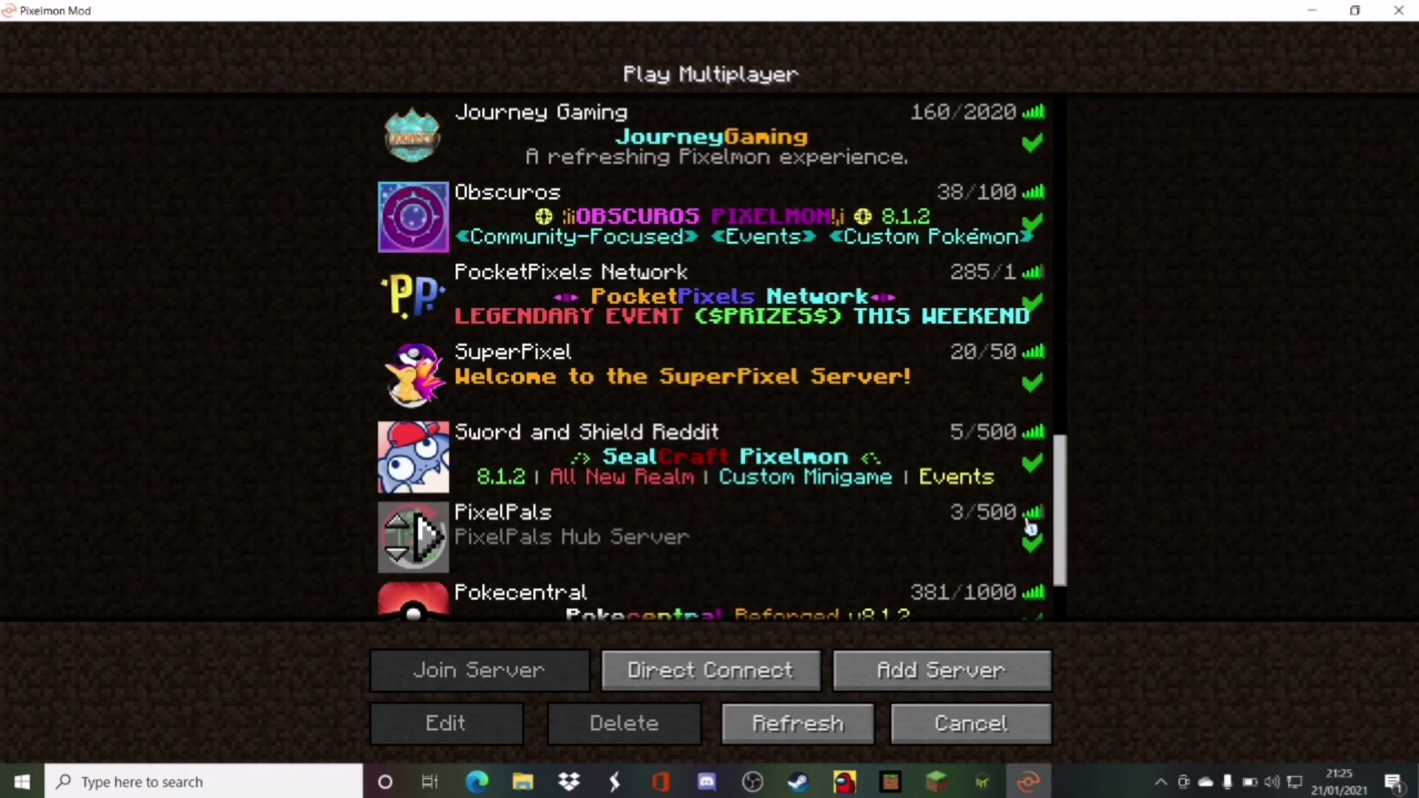
pyautogui.scroll(-3, 1058, 532)
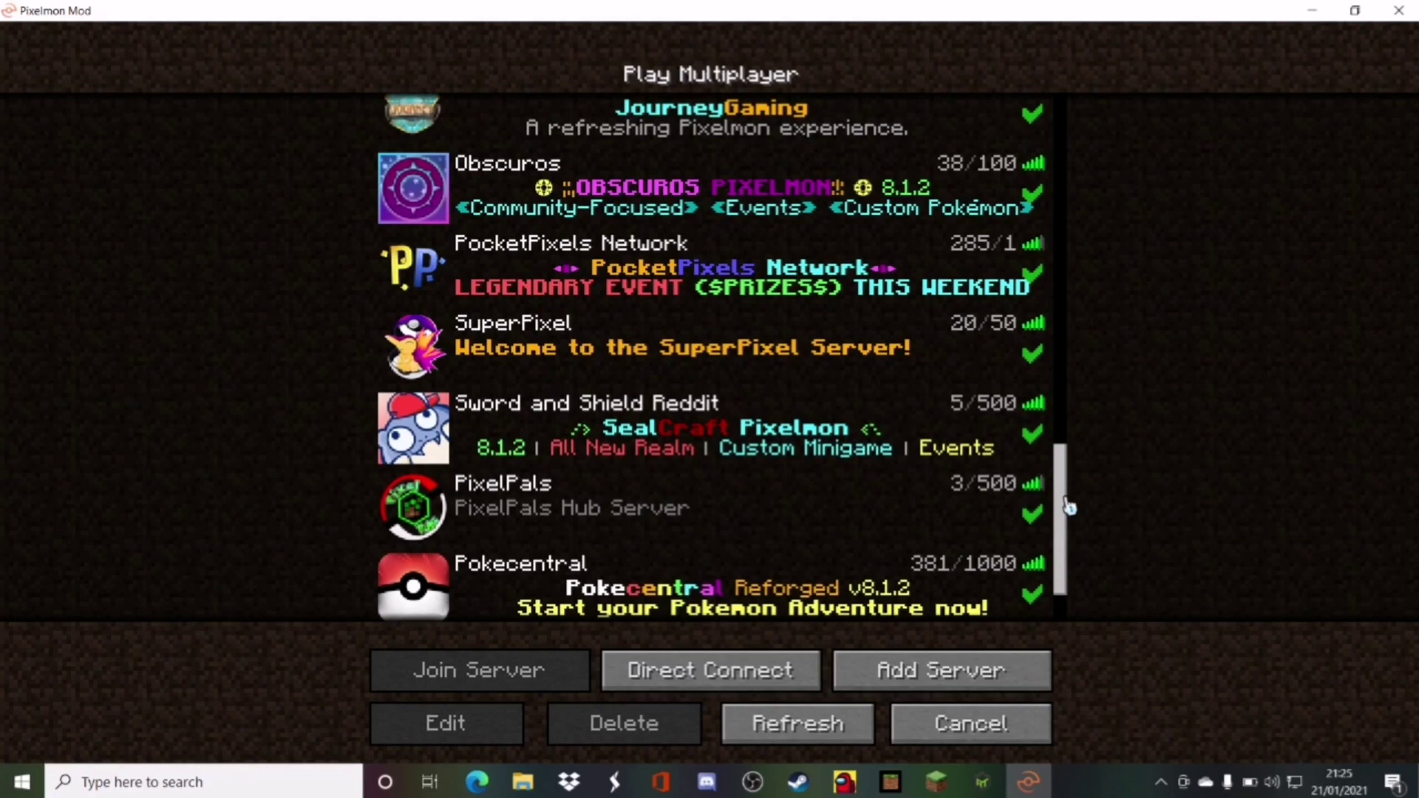
pyautogui.scroll(10, 1030, 215)
pyautogui.scroll(2, 1029, 214)
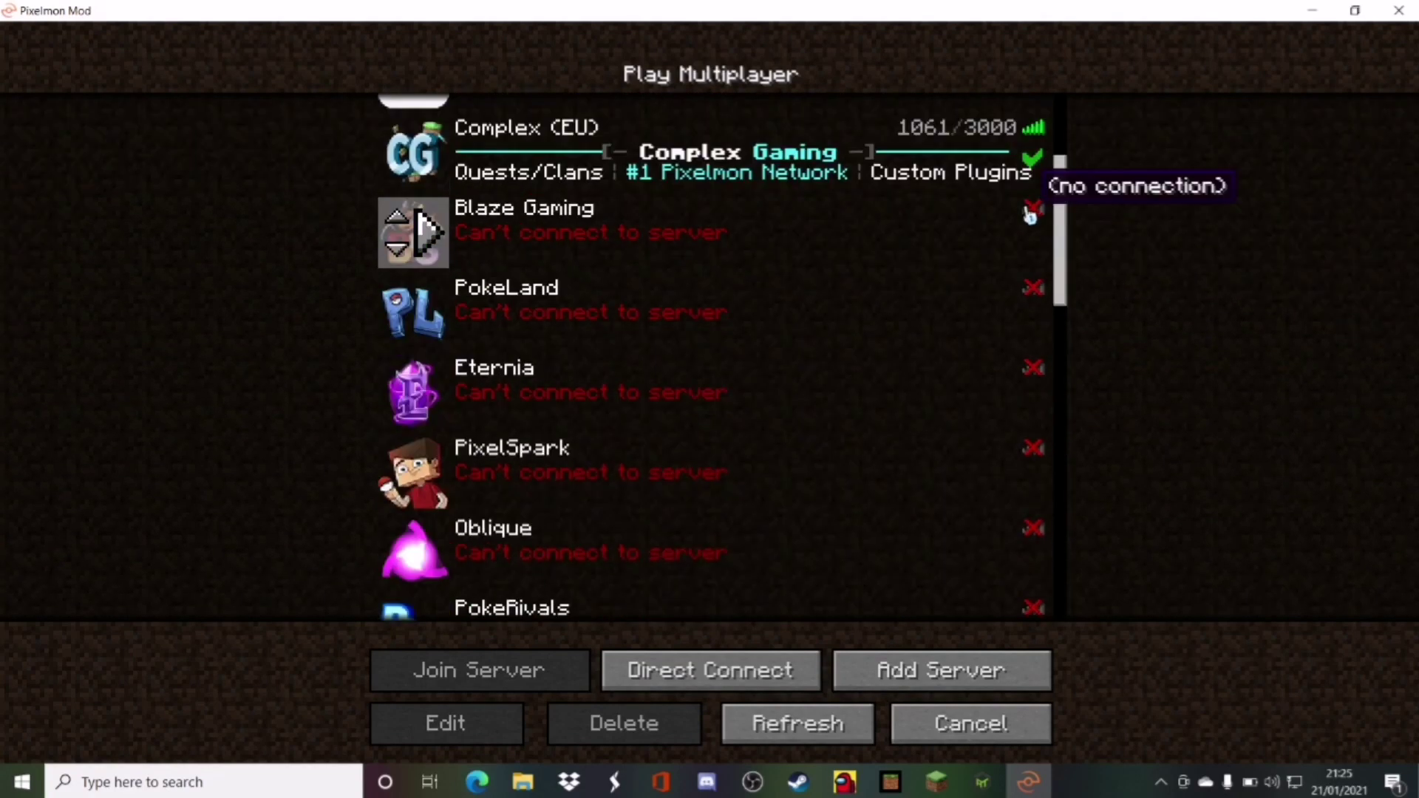
pyautogui.click(1000, 722)
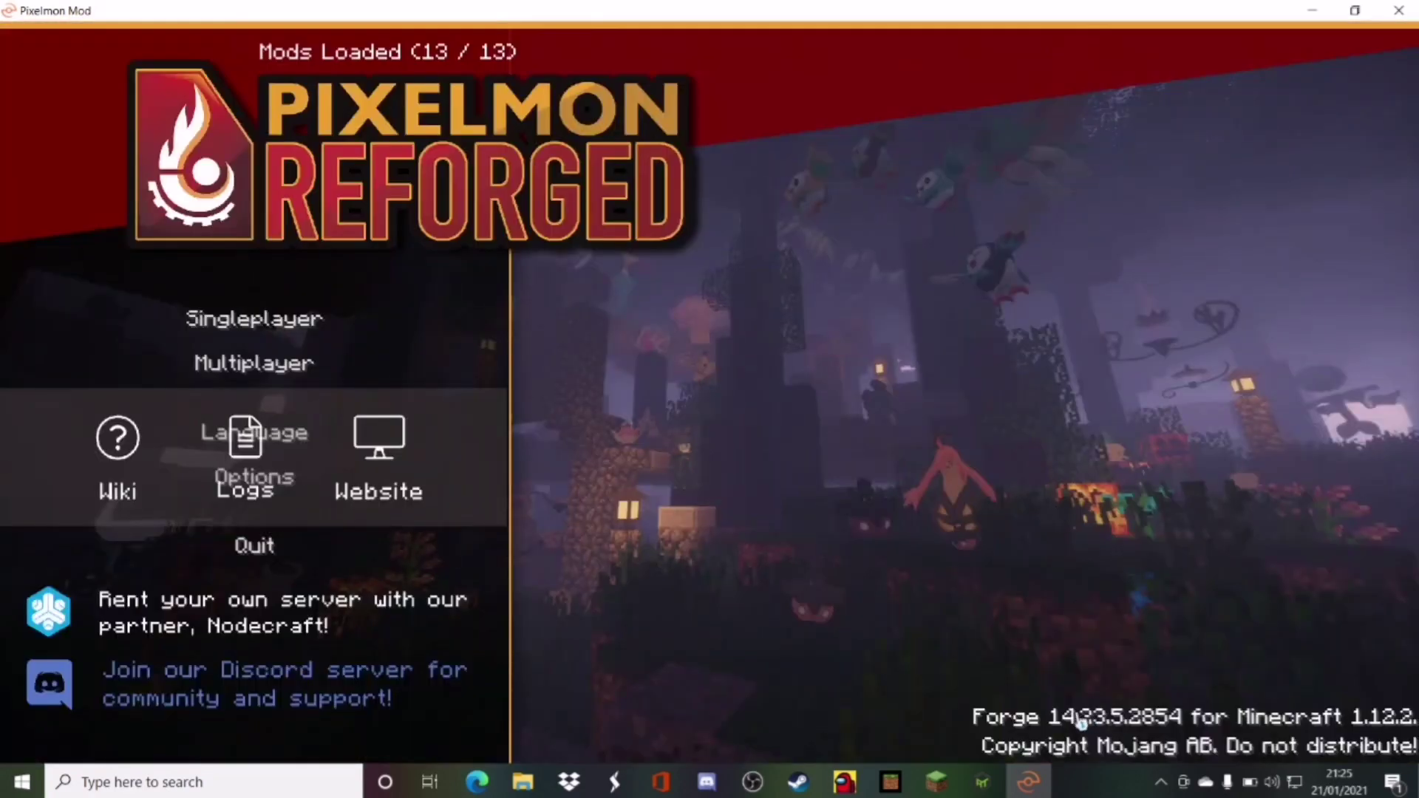